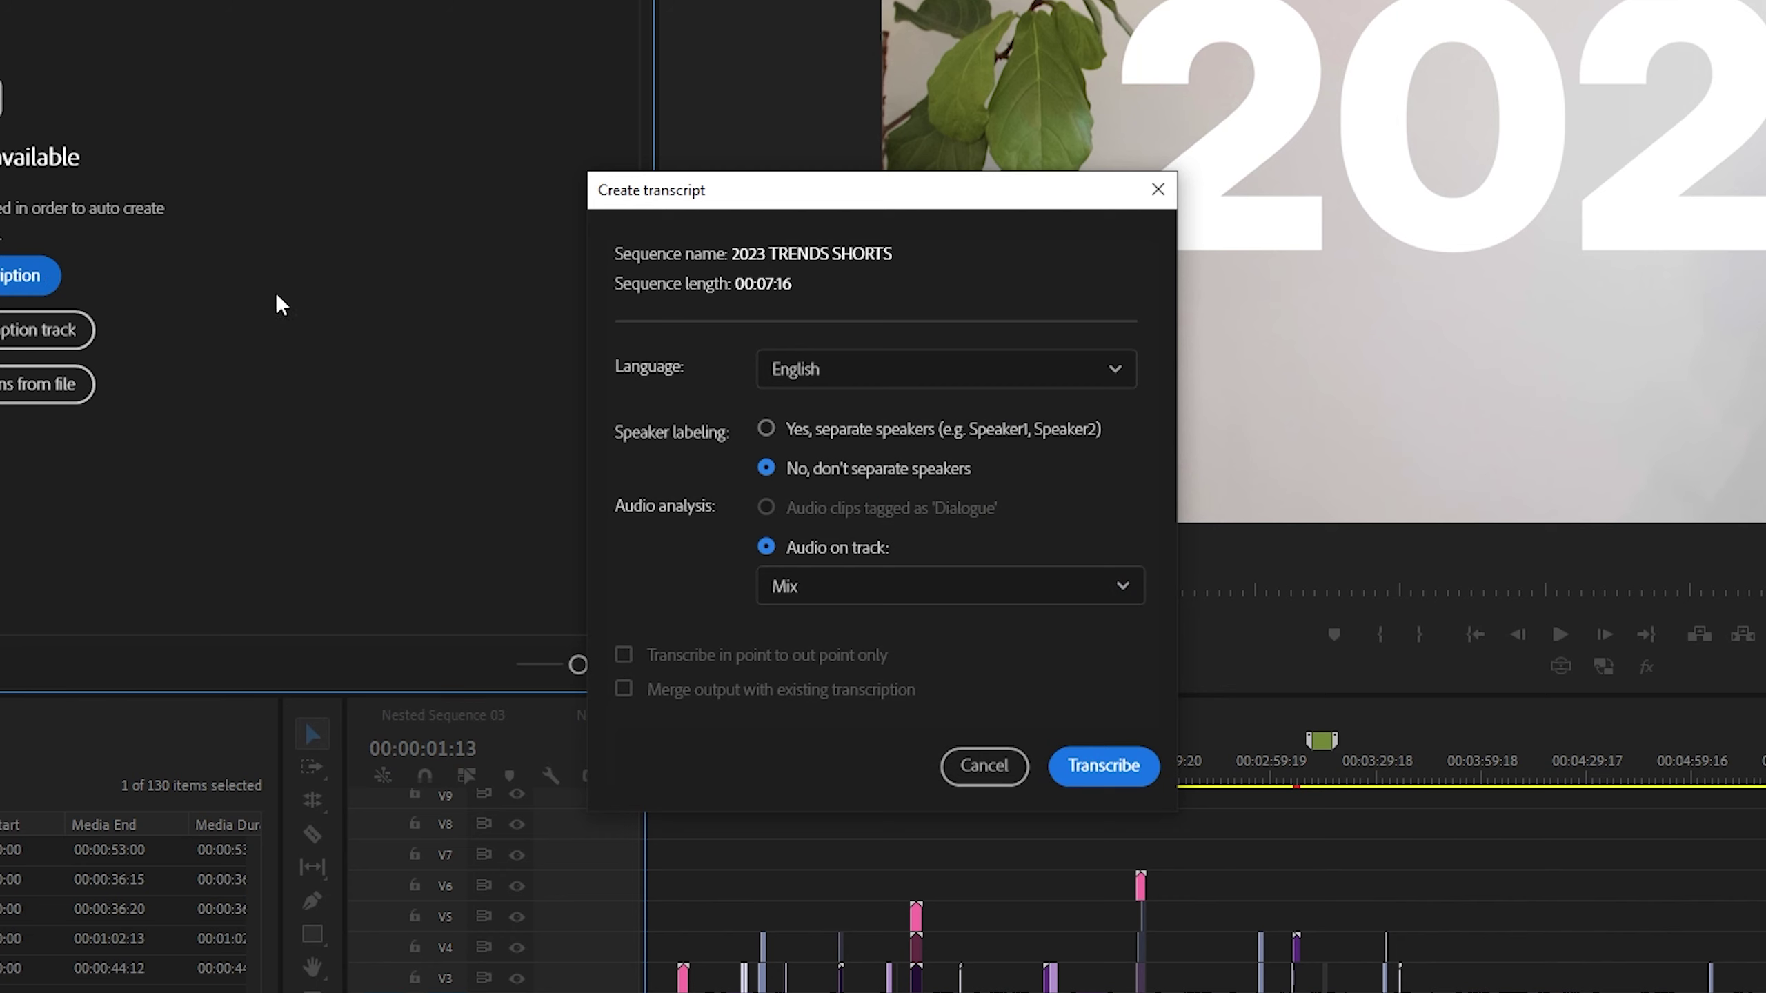
Set the transcript language to English and the audio analysis to the Audio 1 track.
left_click(986, 372)
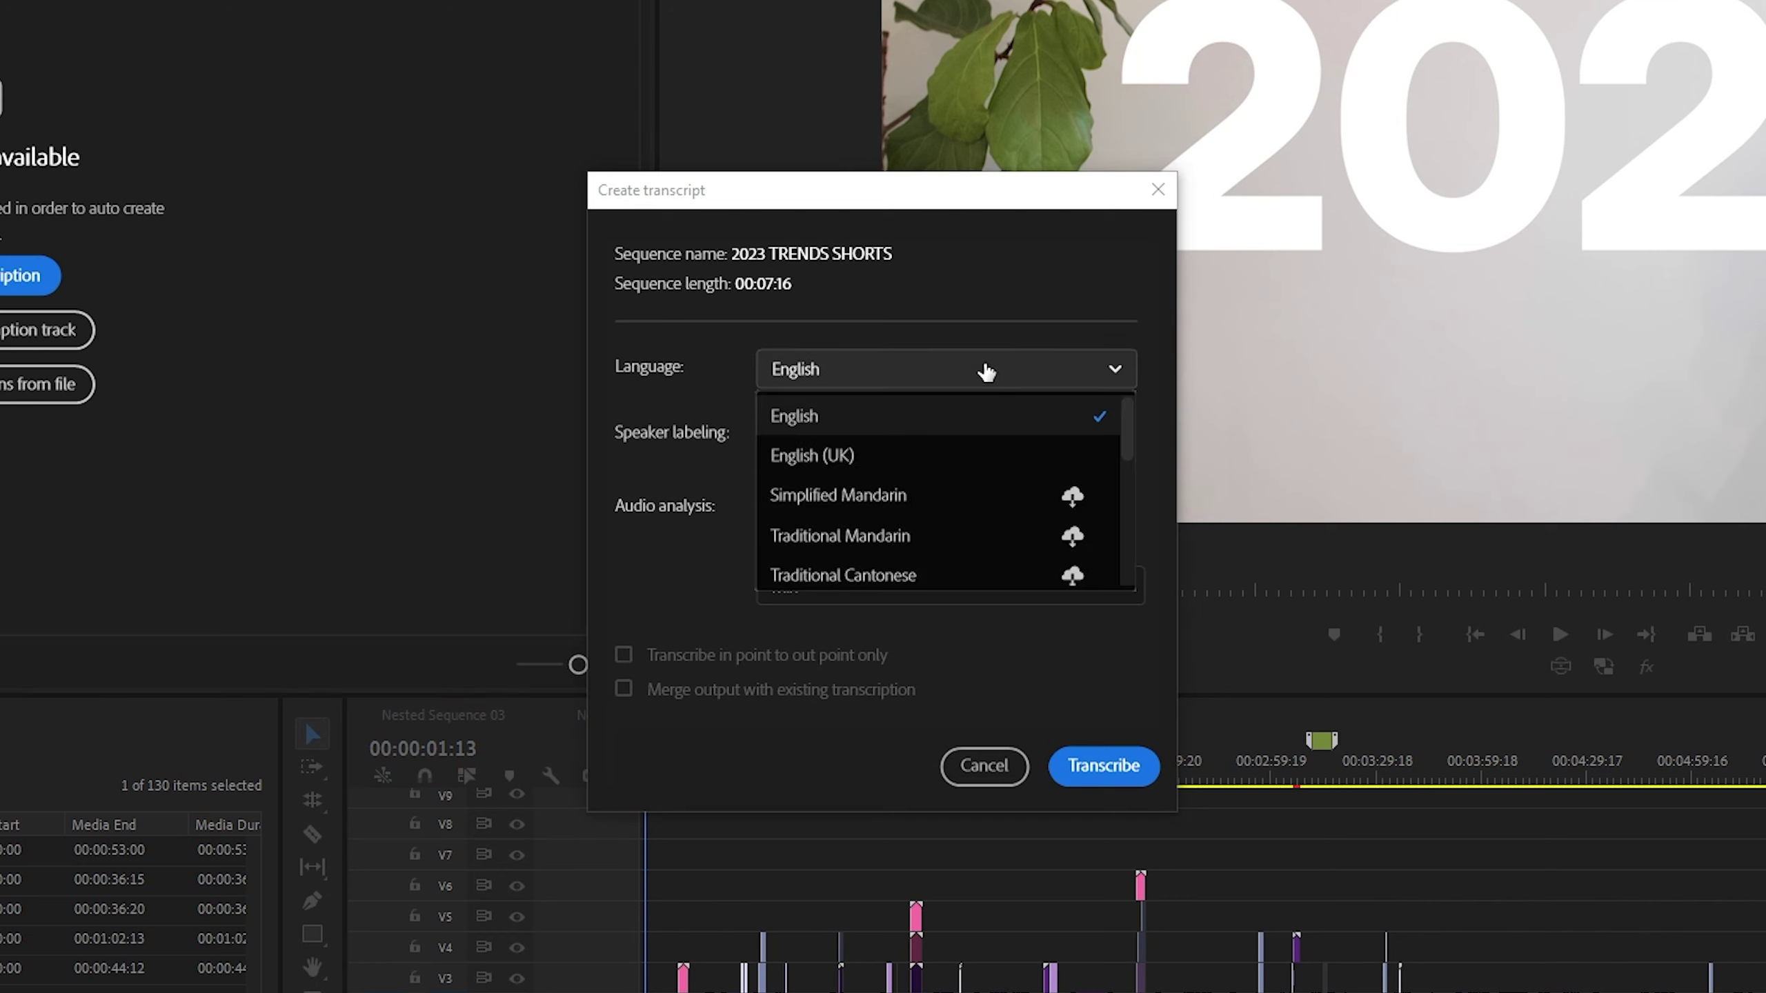
scroll(969, 432, "down", 3)
scroll(970, 434, "up", 3)
left_click(913, 419)
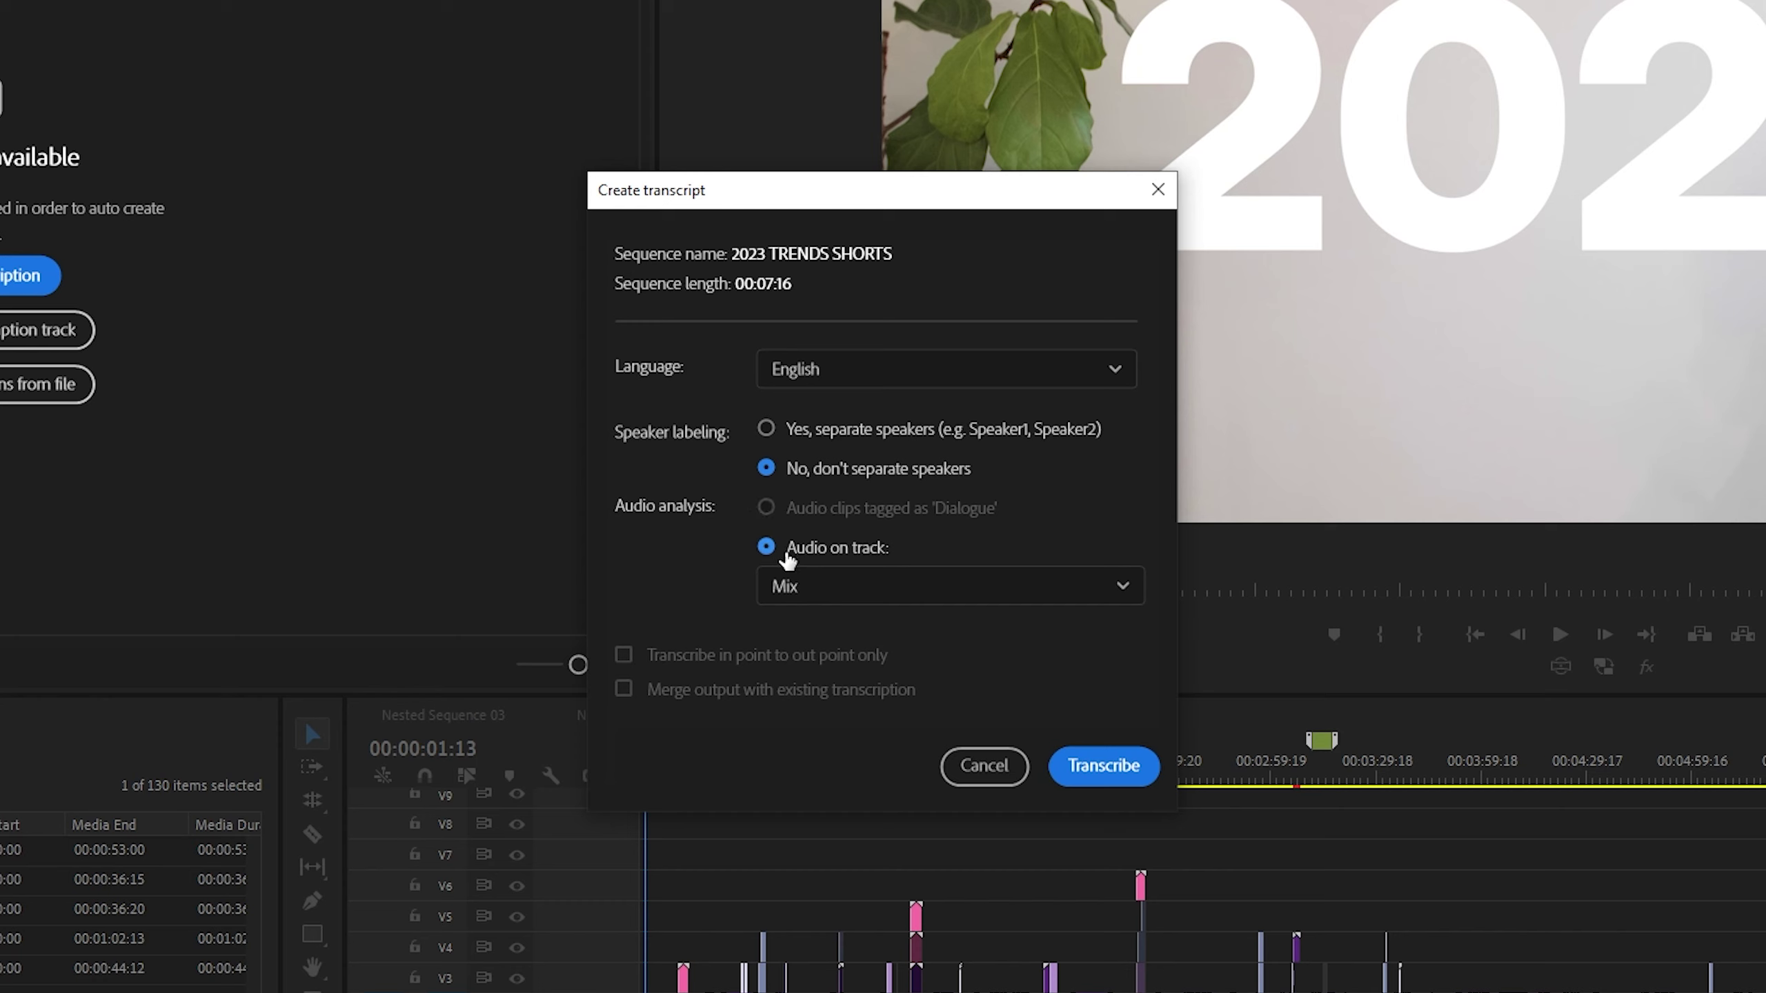
left_click(803, 592)
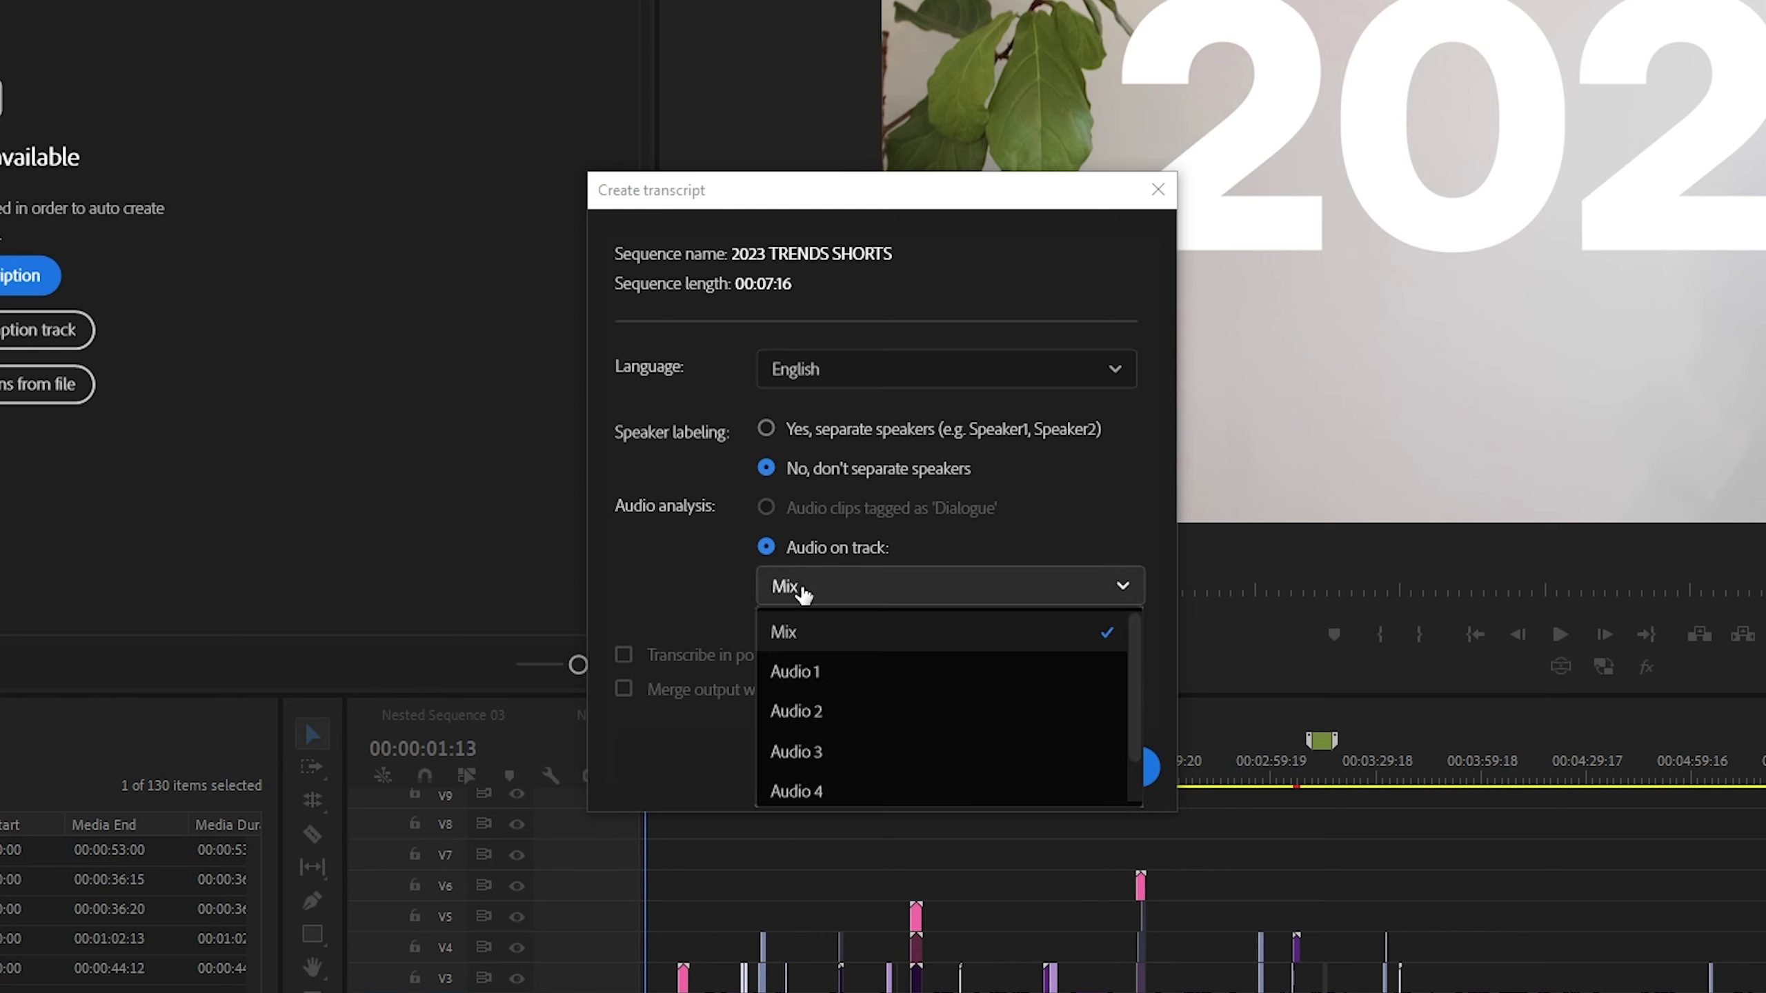
left_click(913, 675)
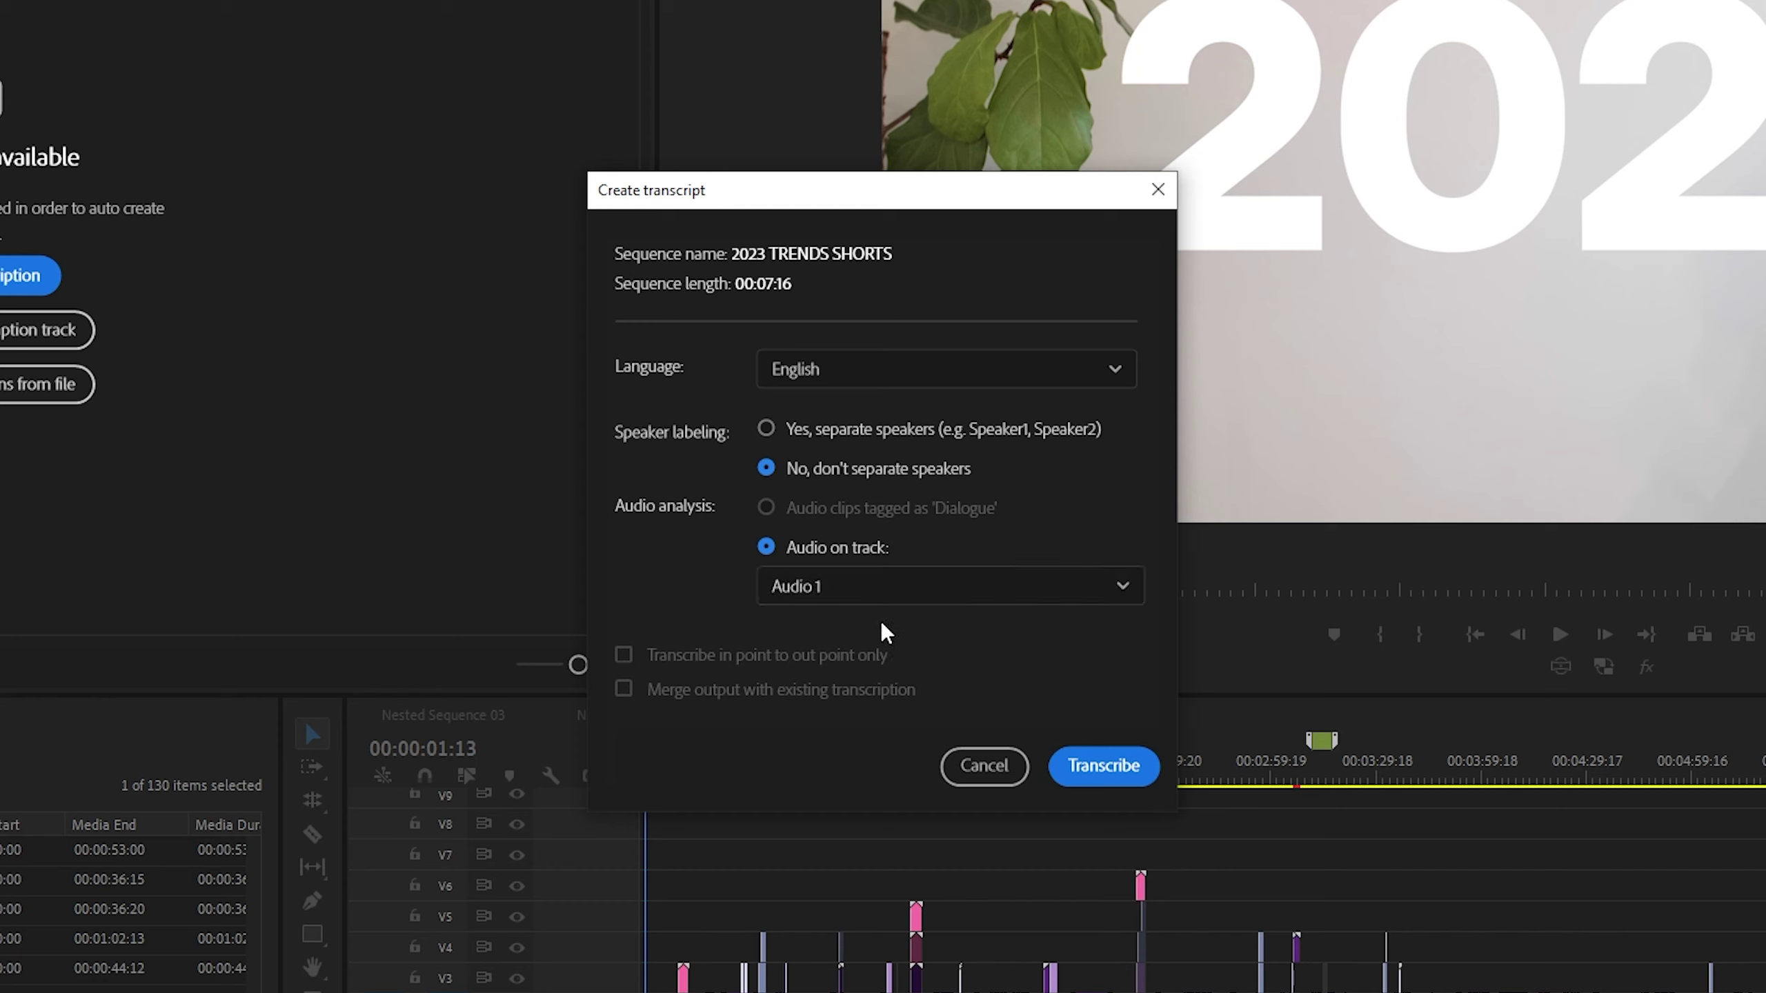
left_click(869, 591)
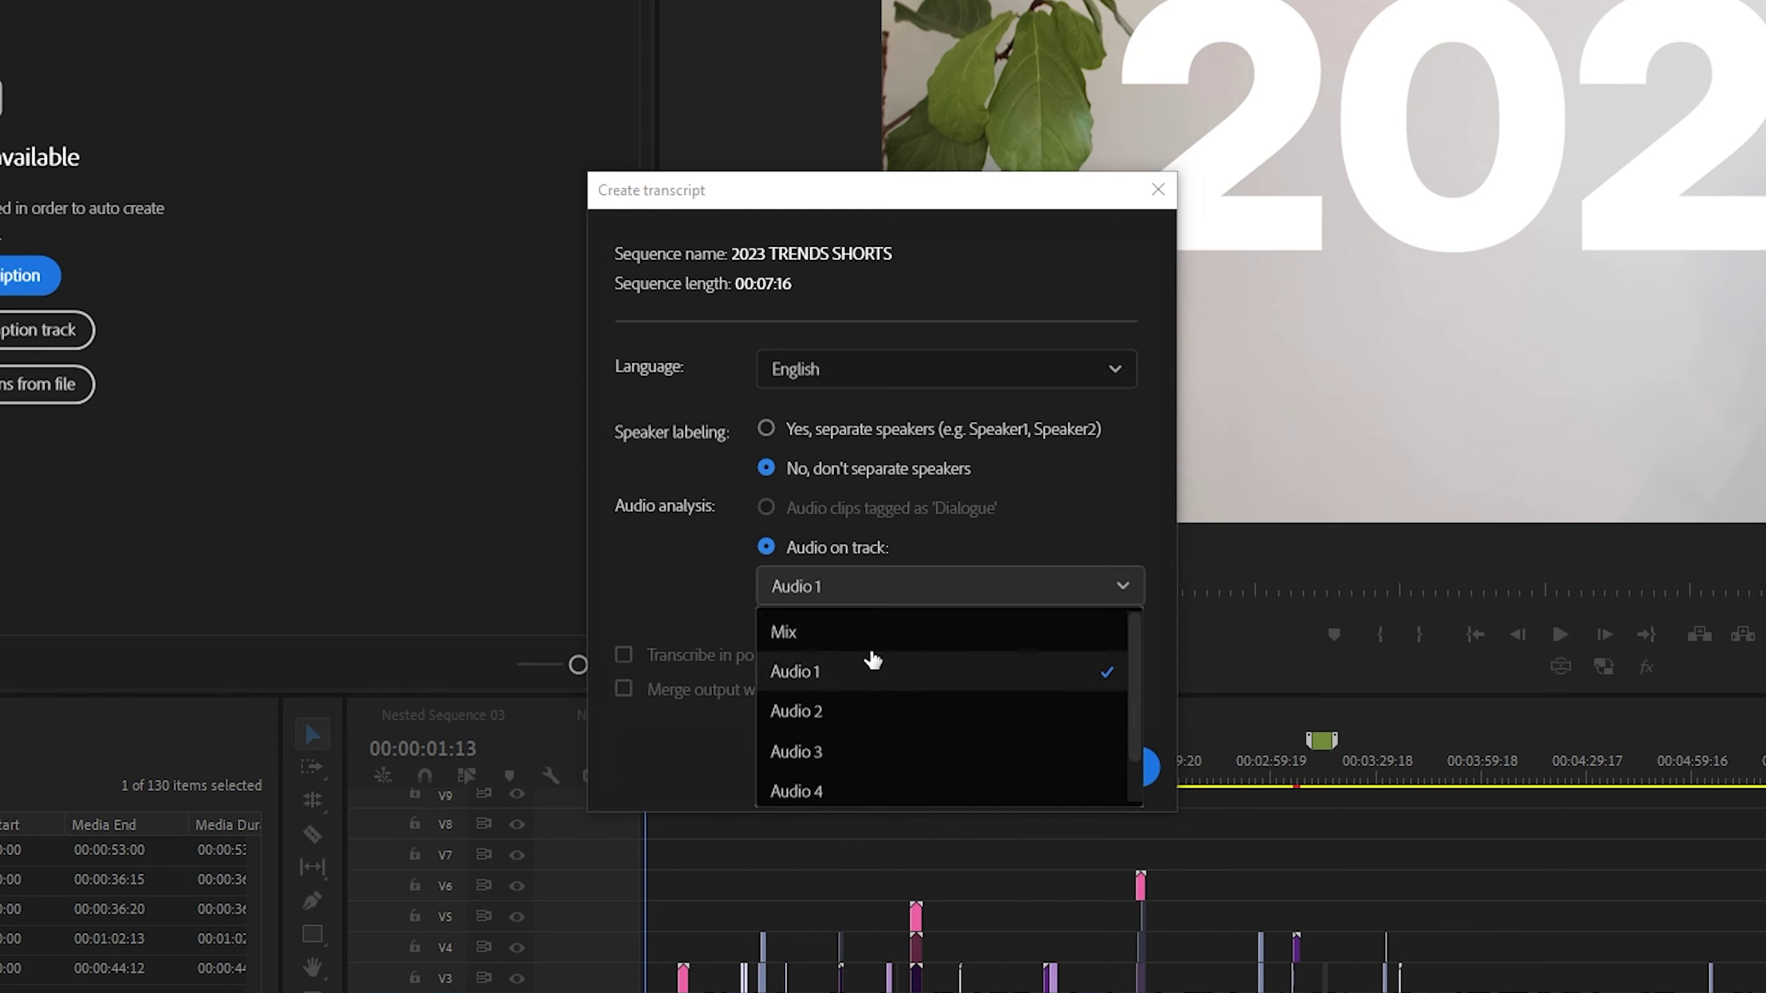
left_click(861, 630)
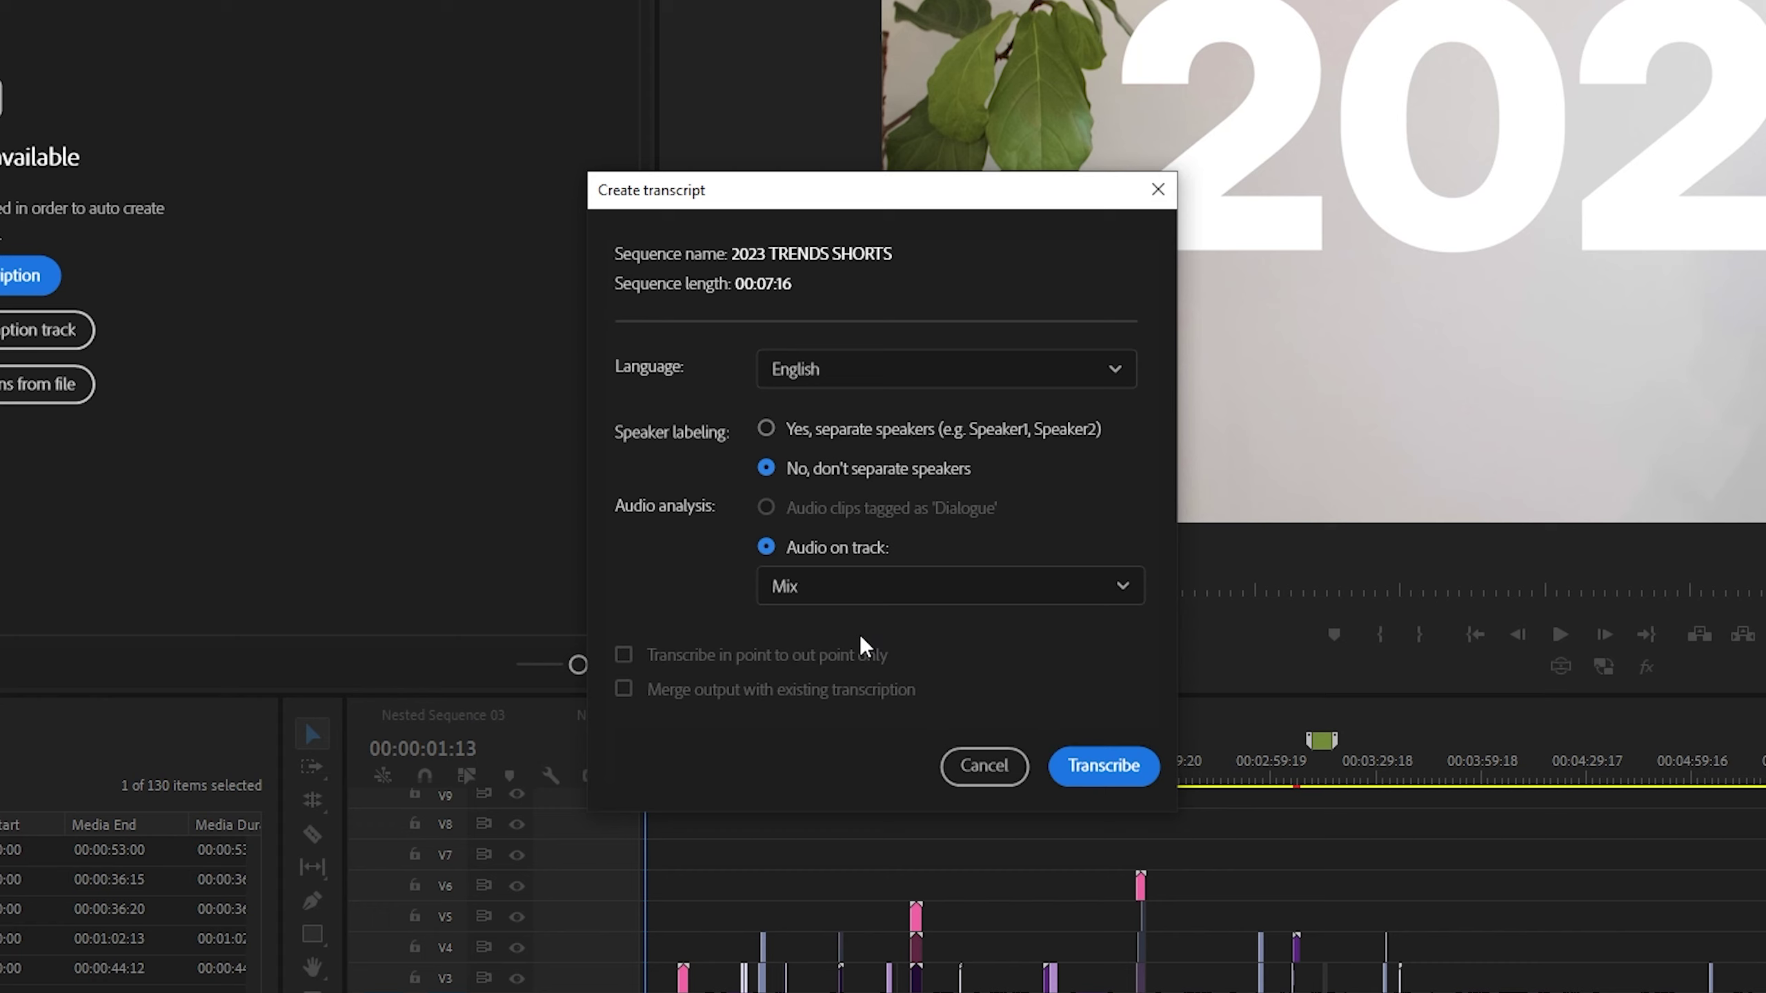
left_click(871, 590)
left_click(875, 674)
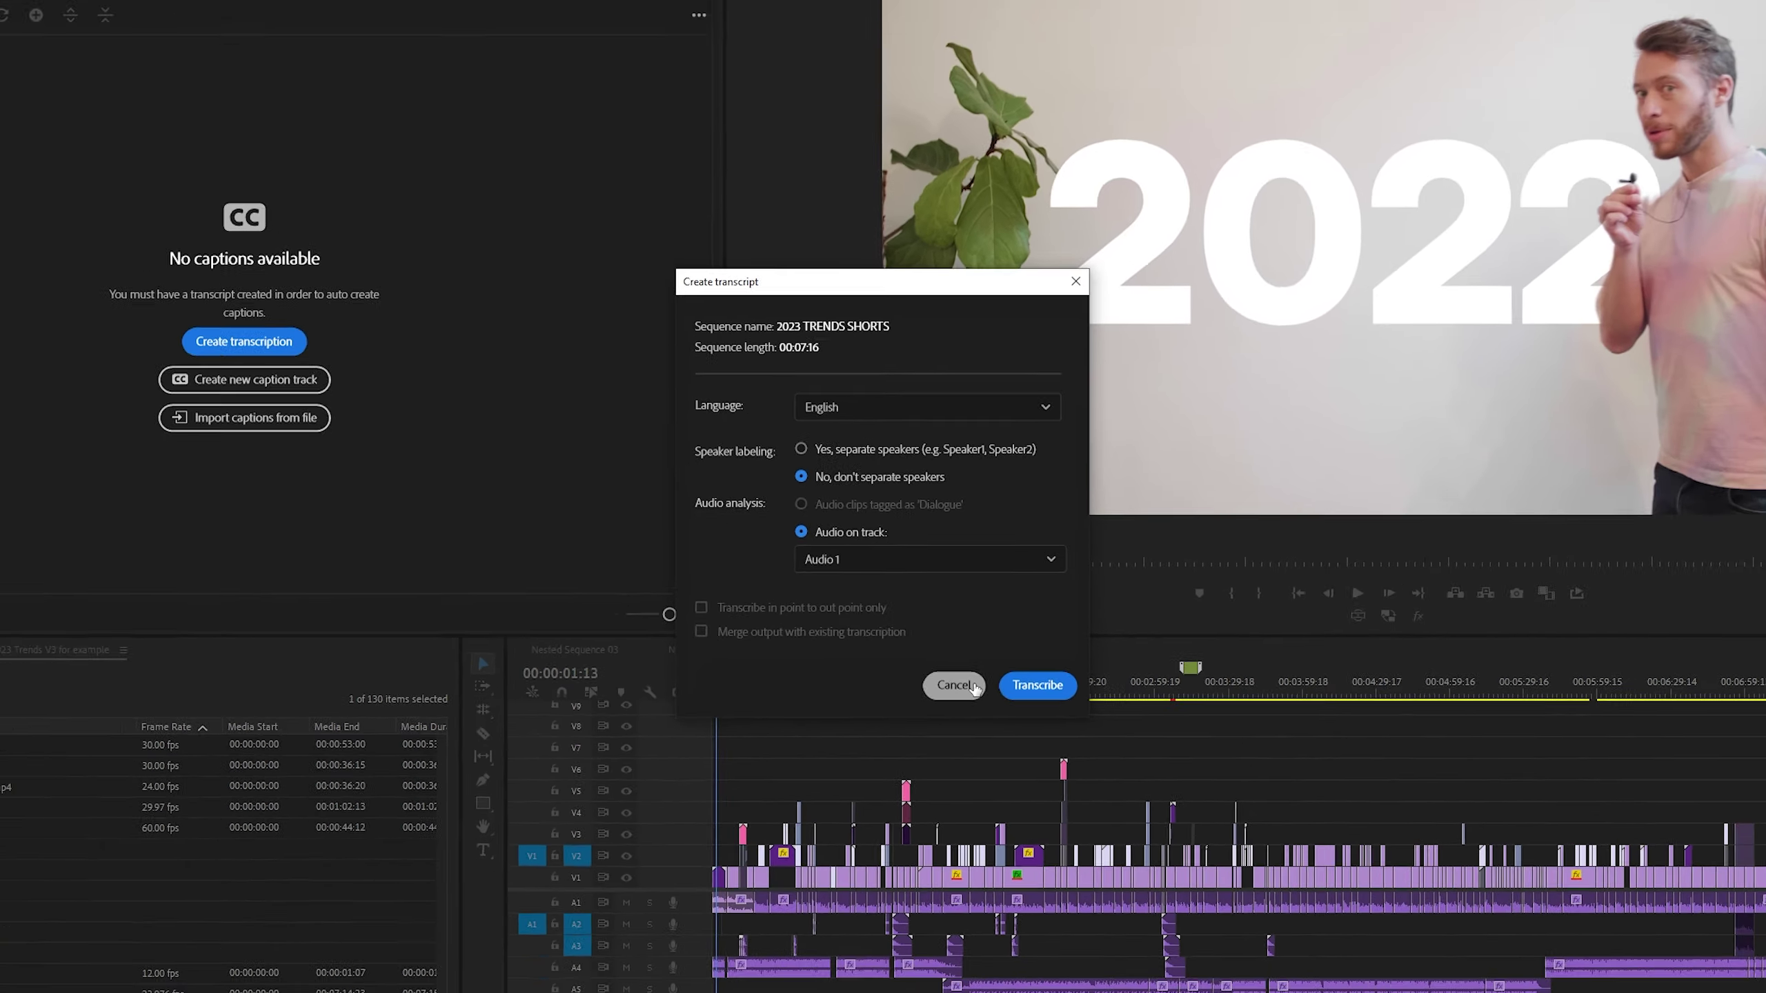
Leave the transcript settings and mark an in point at the sequence start and an out point at its end.
left_click(984, 766)
left_click_drag(752, 651, 746, 650)
key("i")
key("End")
key("o")
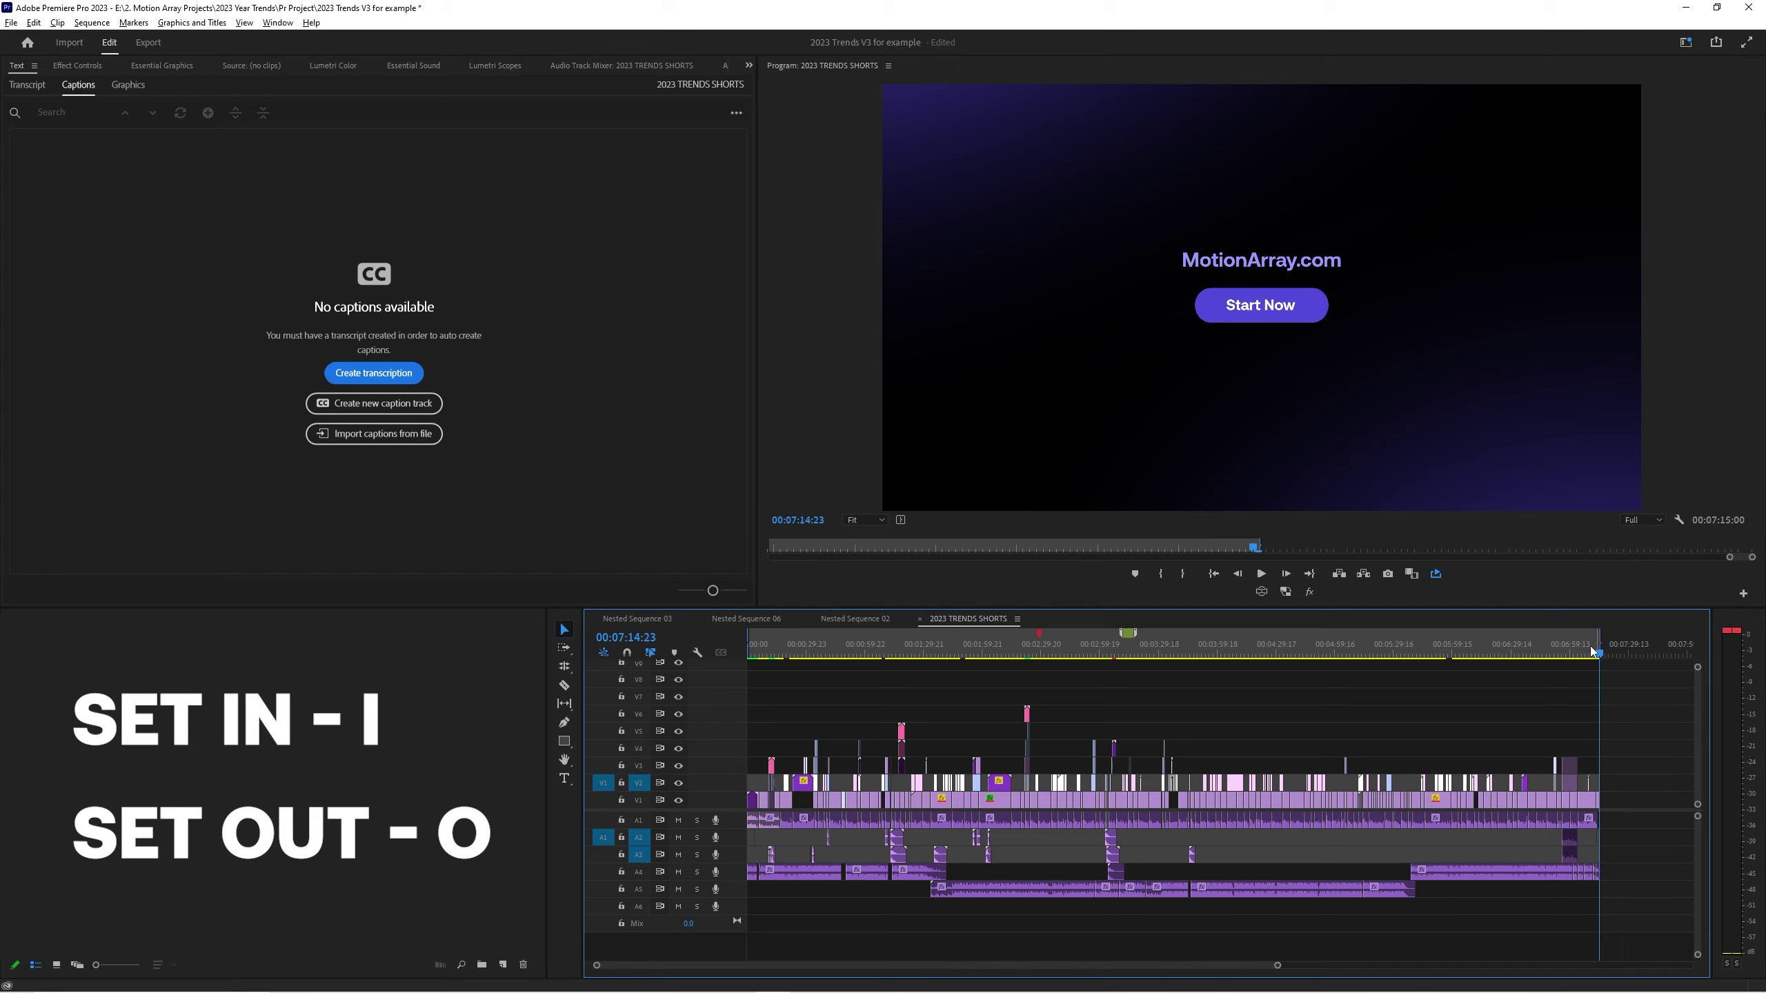
Transcribe the sequence's Audio 1 track, limited to the in point to out point range.
key("space")
left_click(414, 374)
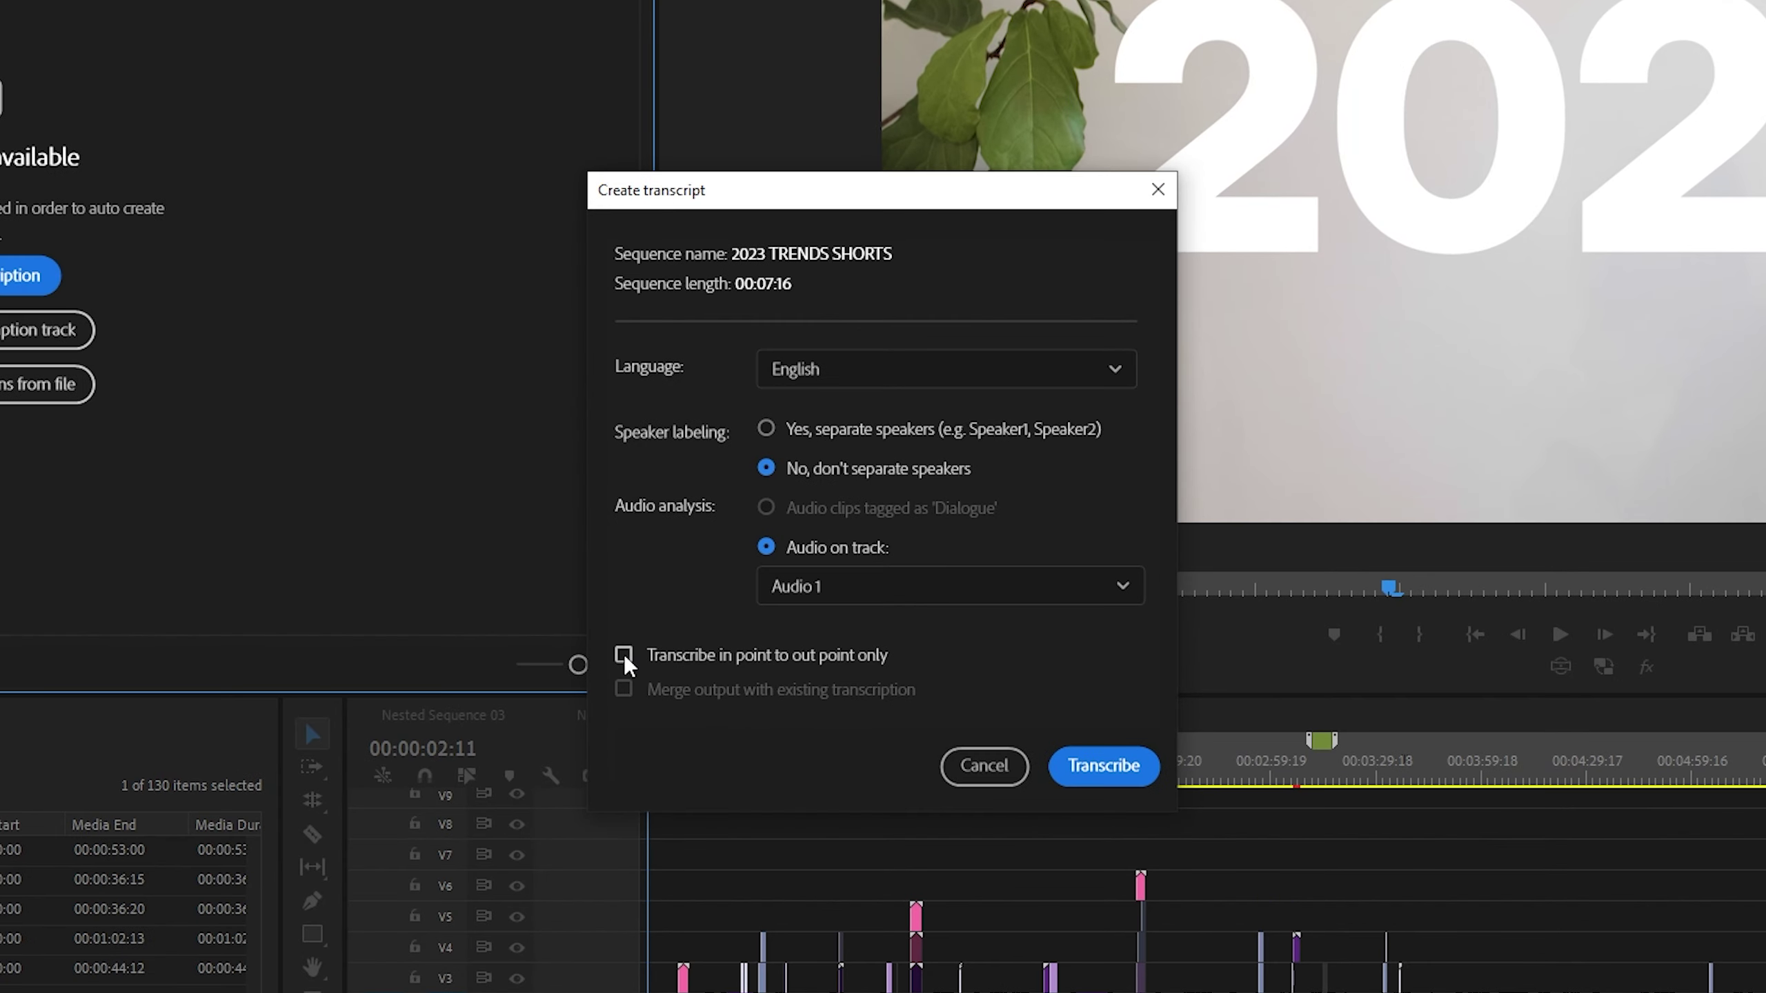
left_click(624, 655)
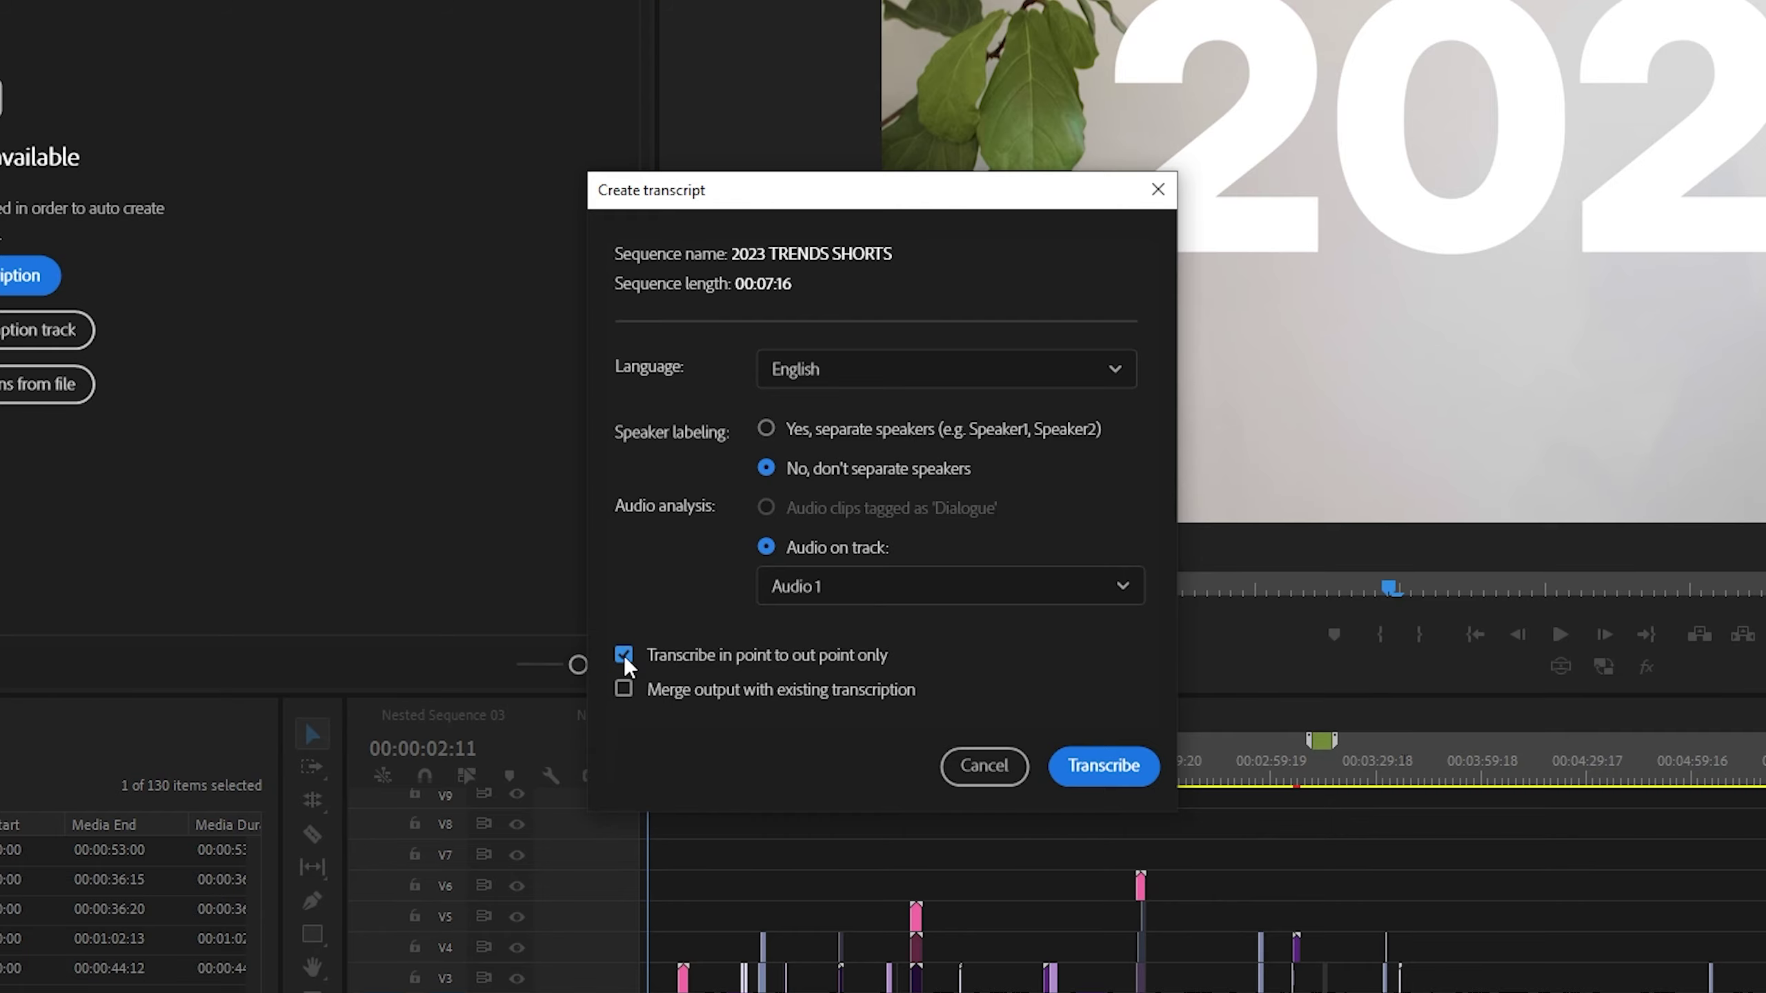
left_click(1103, 765)
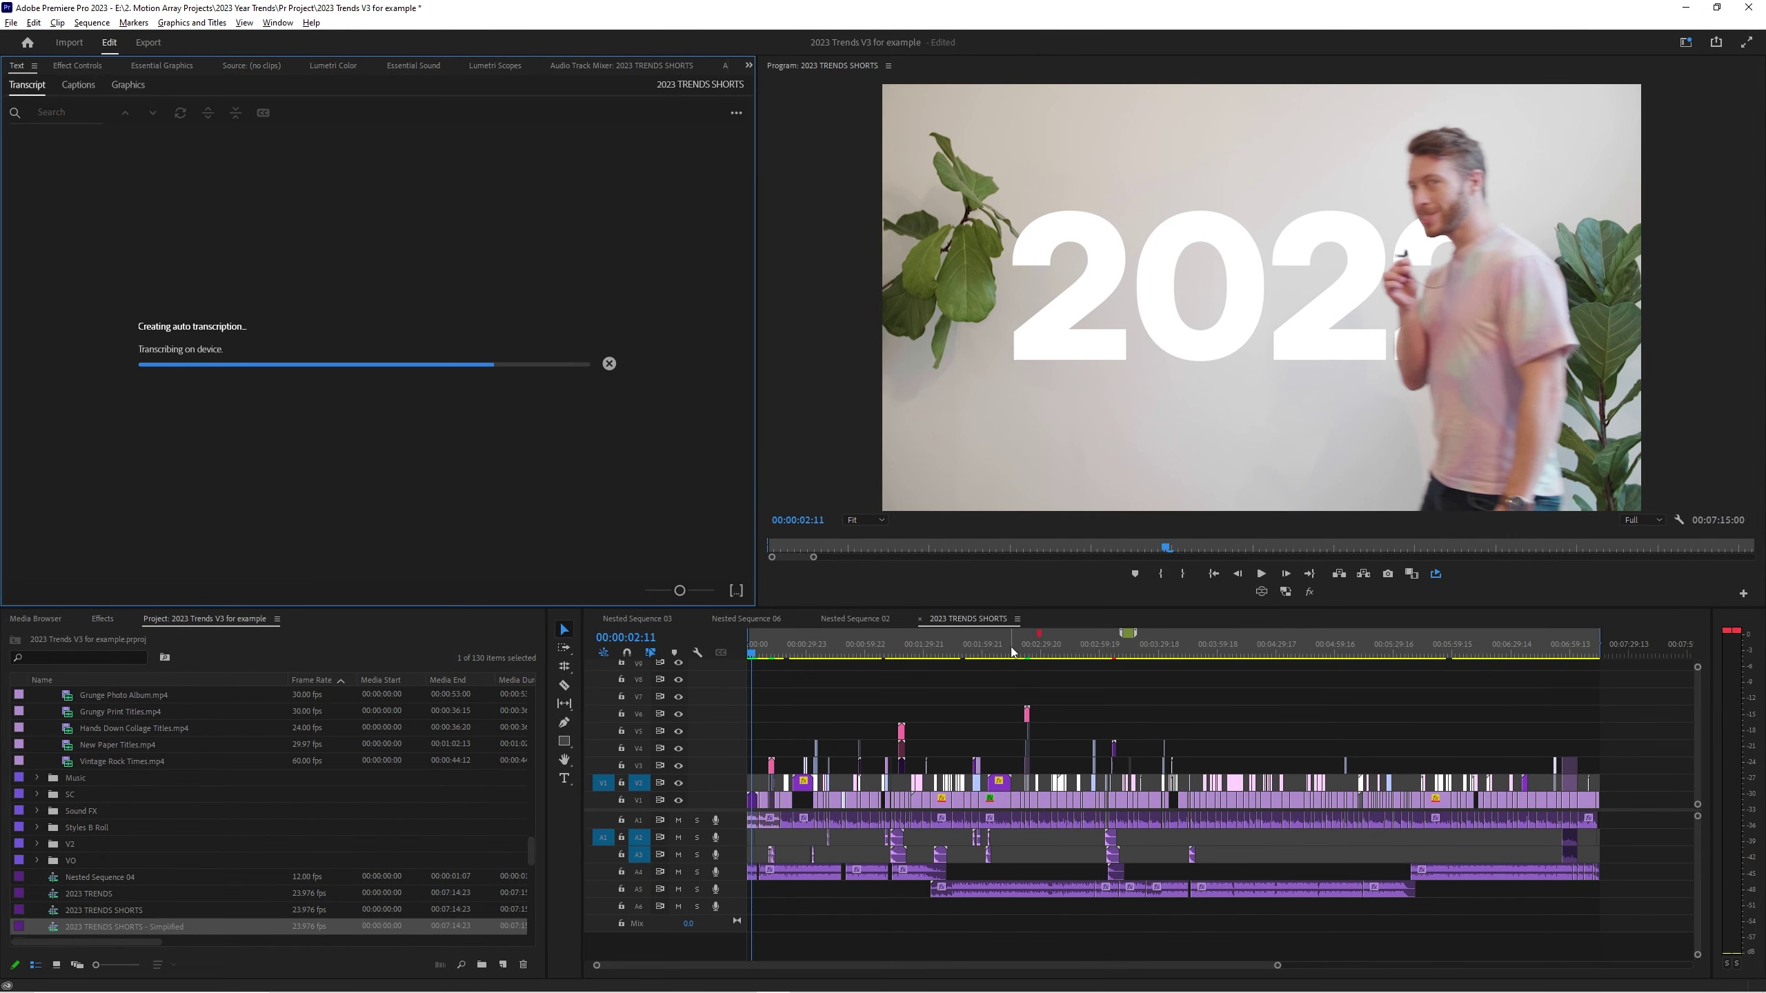
Play the sequence from its start to compare the spoken audio with the transcript.
key("equal")
key("equal")
left_click_drag(767, 651, 745, 654)
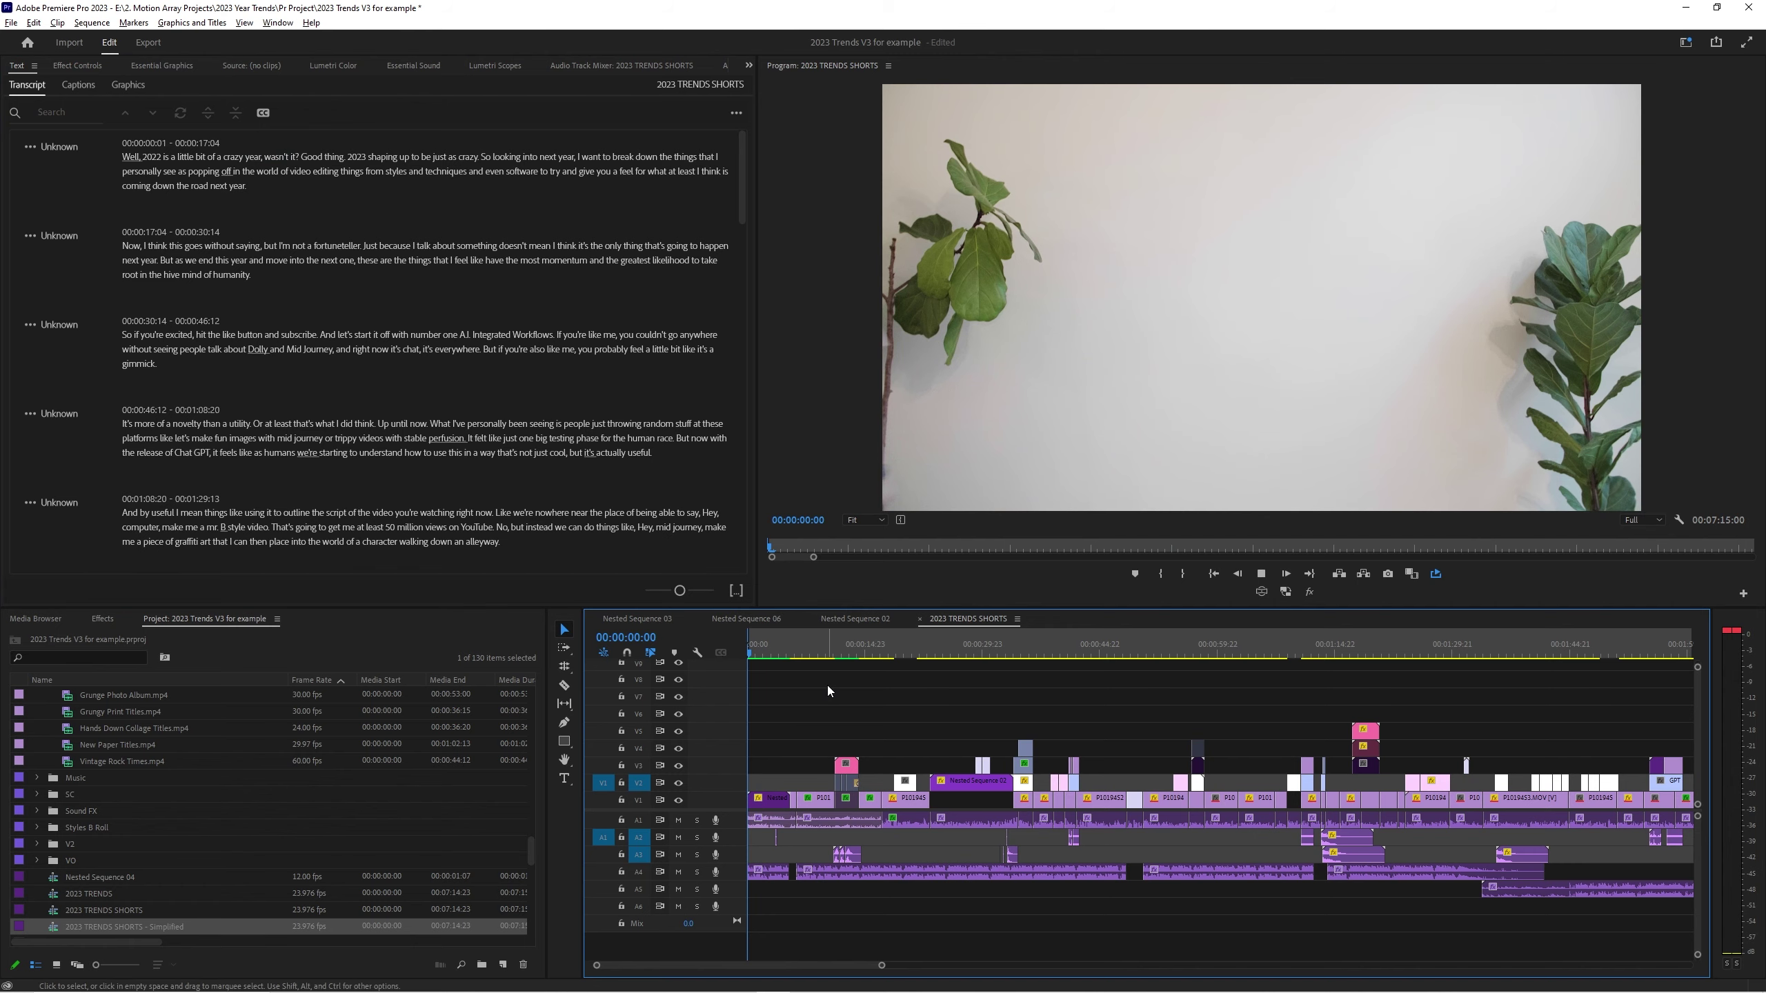
key("space")
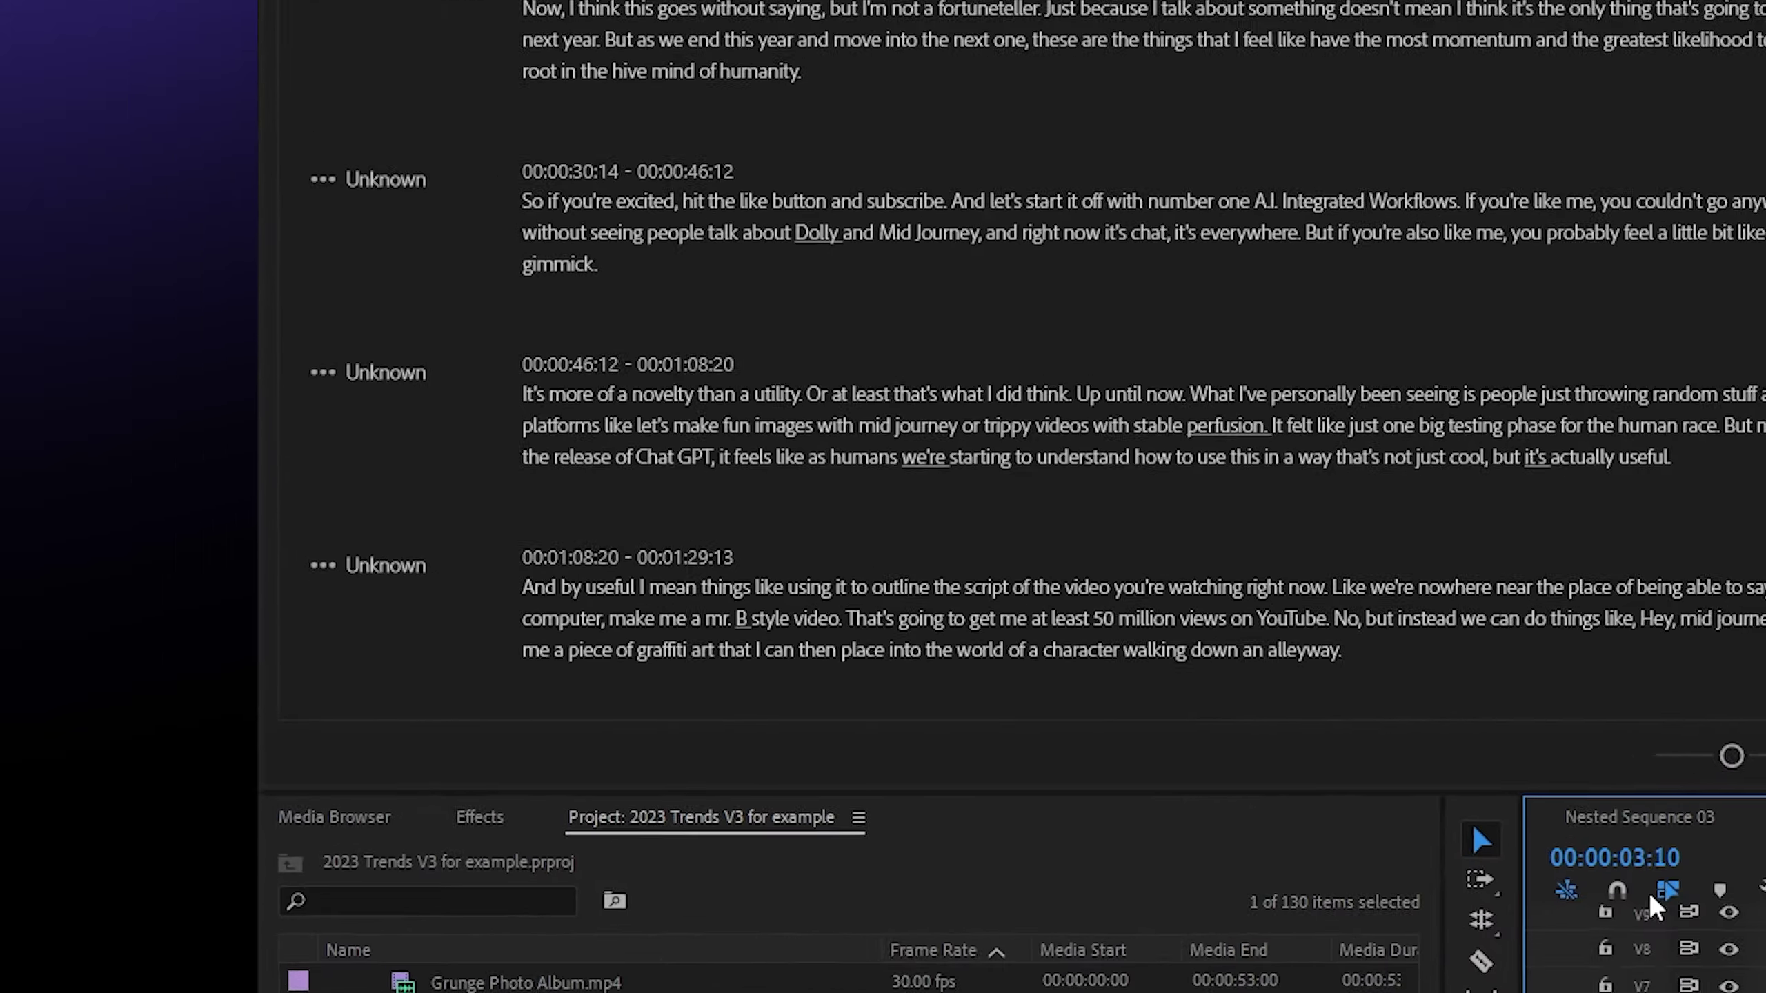
left_click(300, 453)
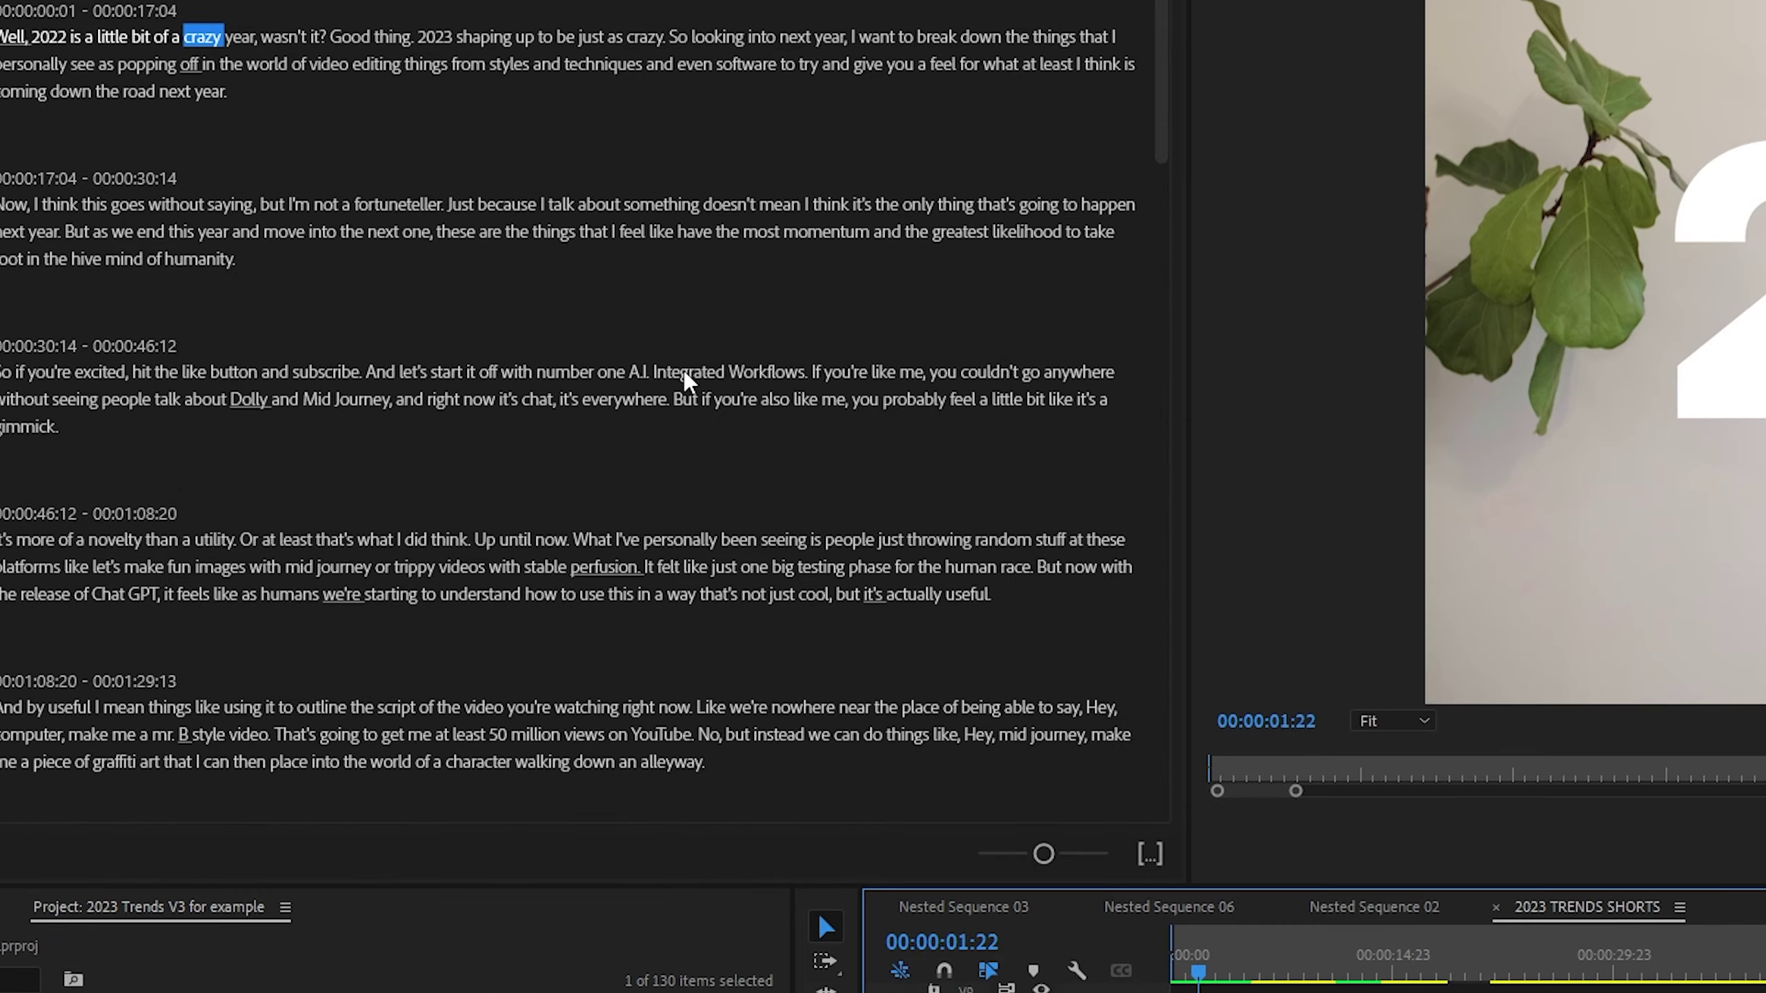
Change "Integrated Workflows" to lowercase "integrated workflows" in the transcript segment starting at 00:00:30:14.
double_click(684, 368)
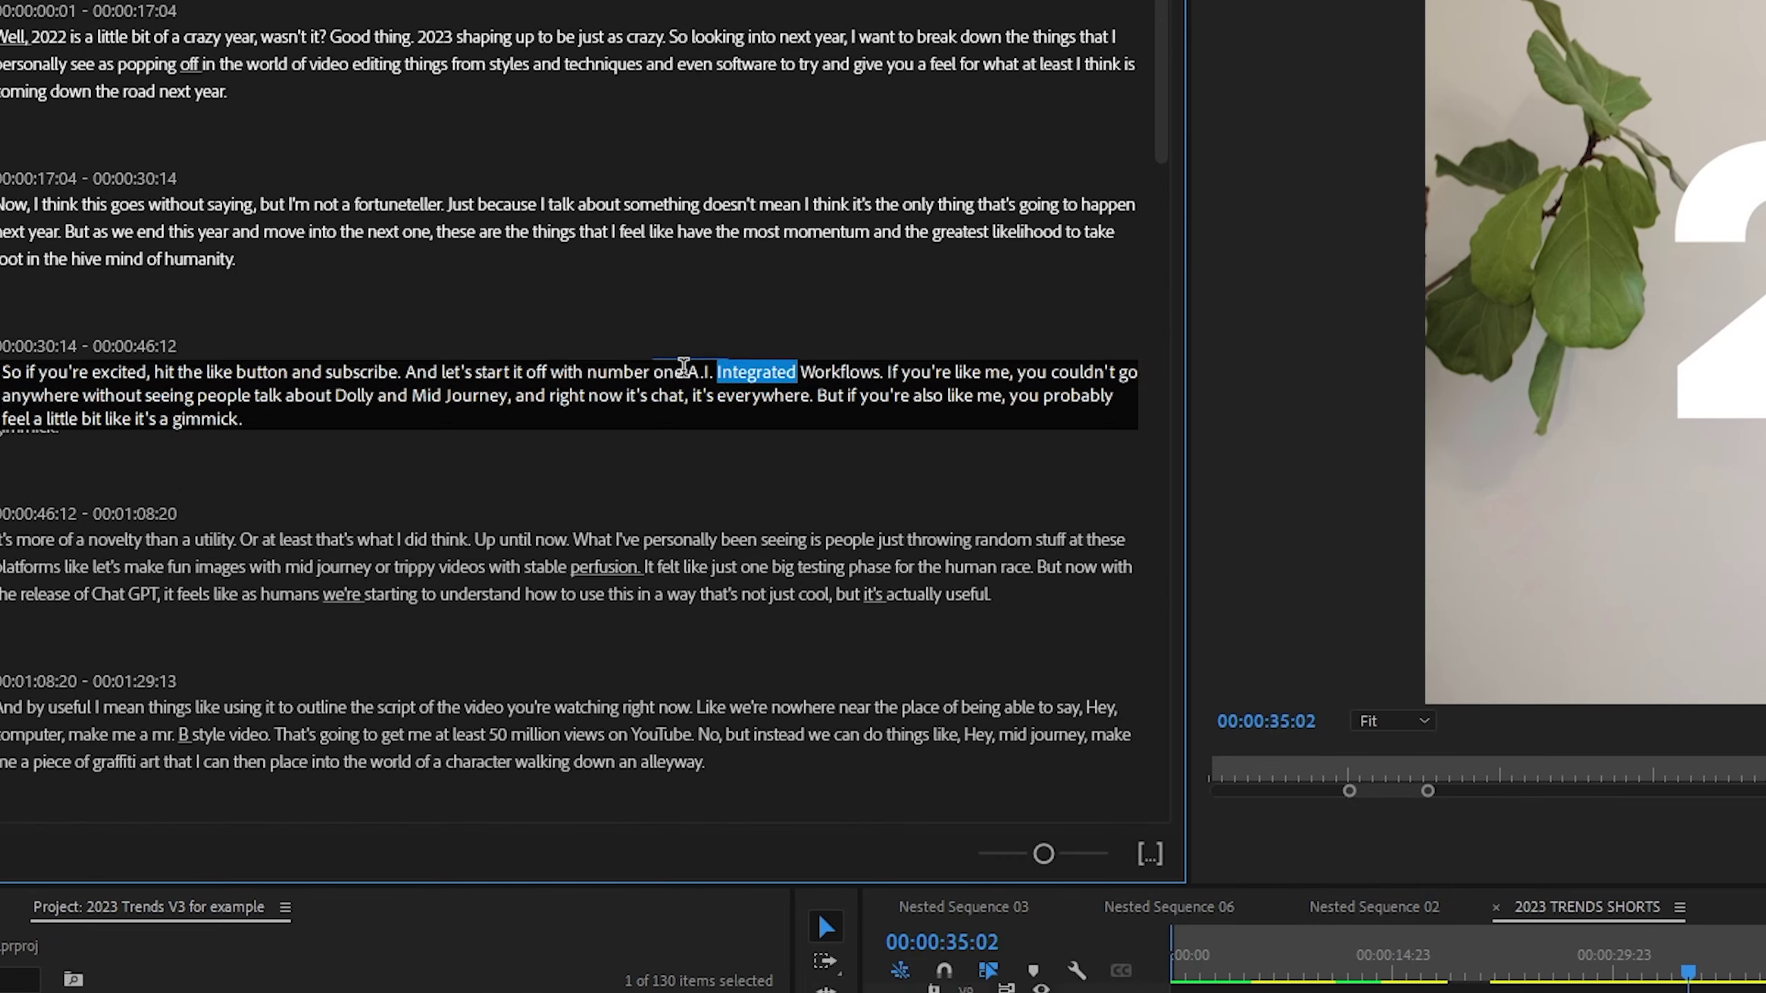
left_click(722, 370)
key("Delete")
type("i")
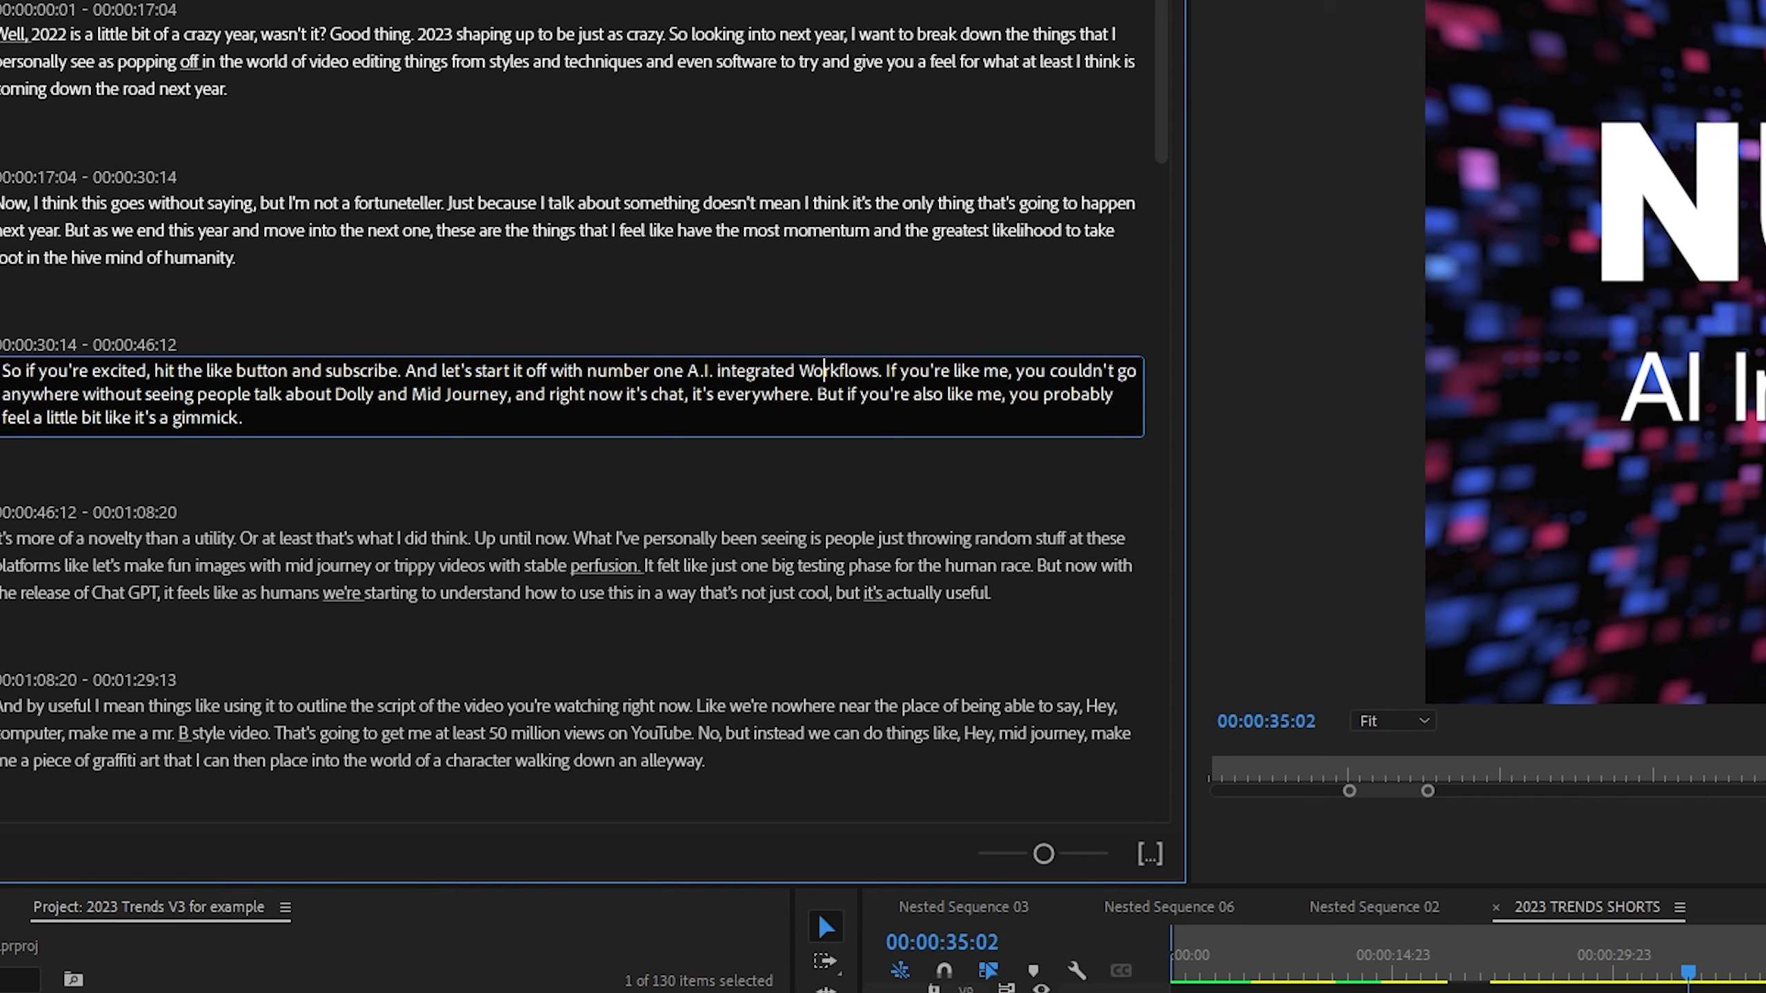
key("BackSpace")
type("w")
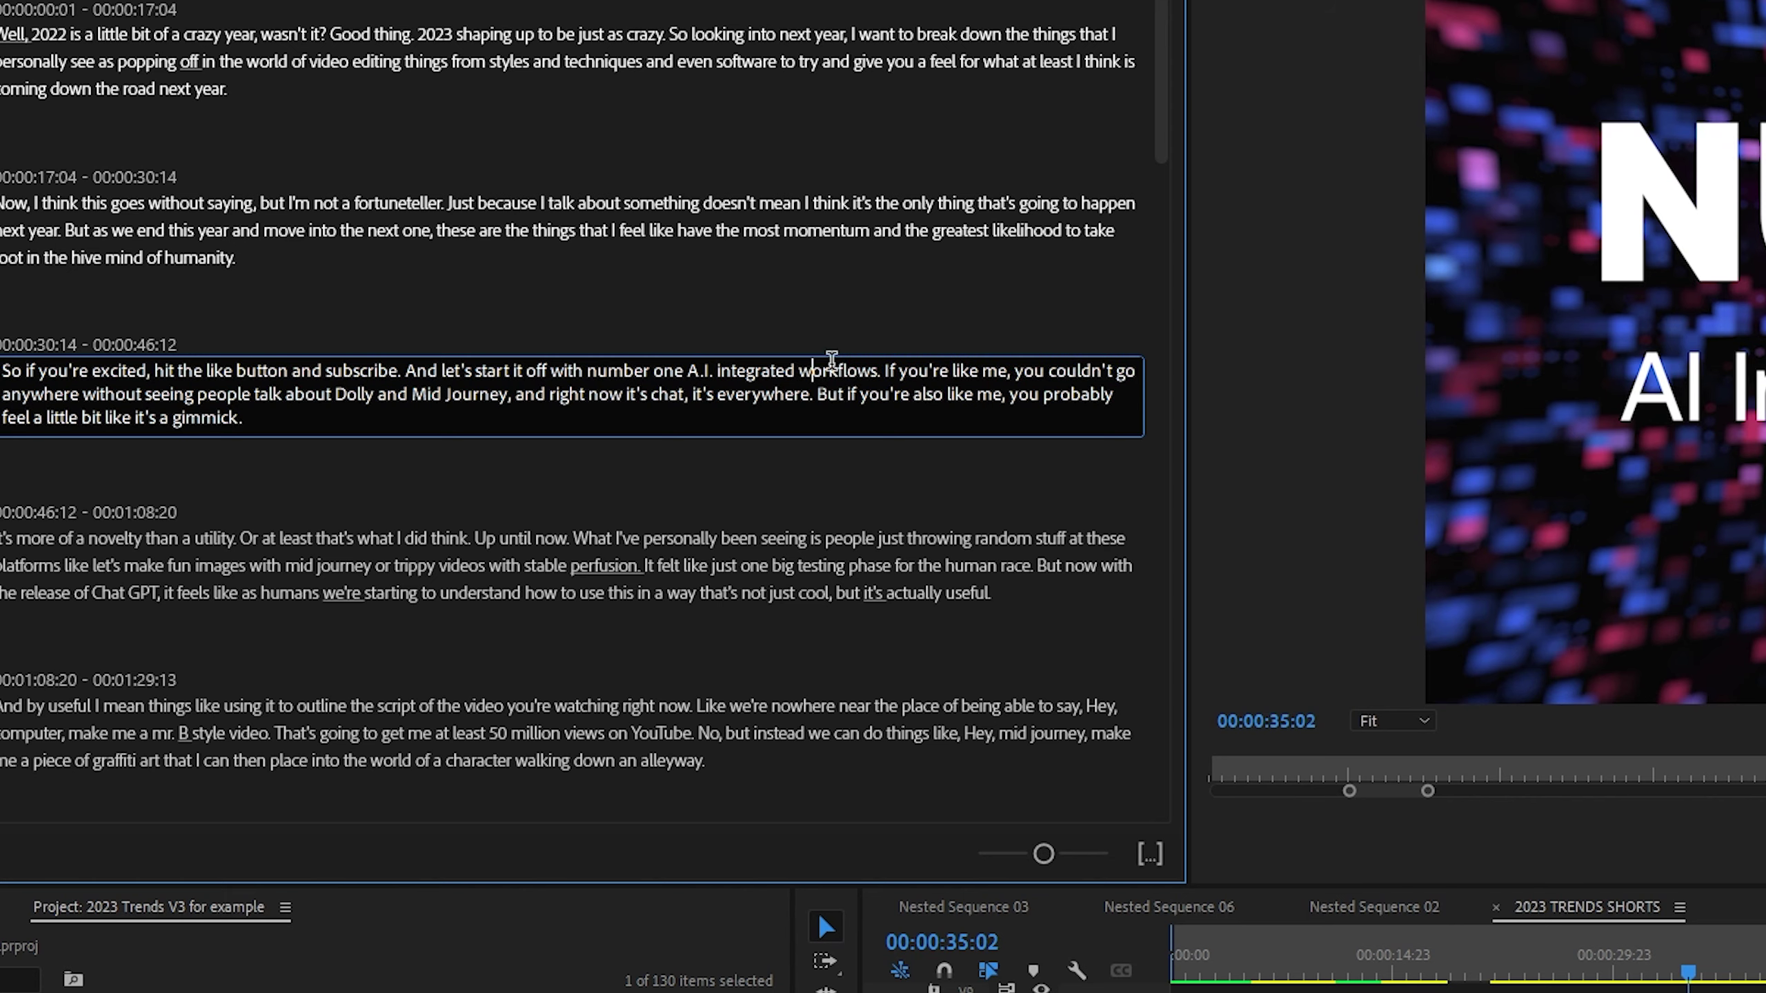
left_click(739, 470)
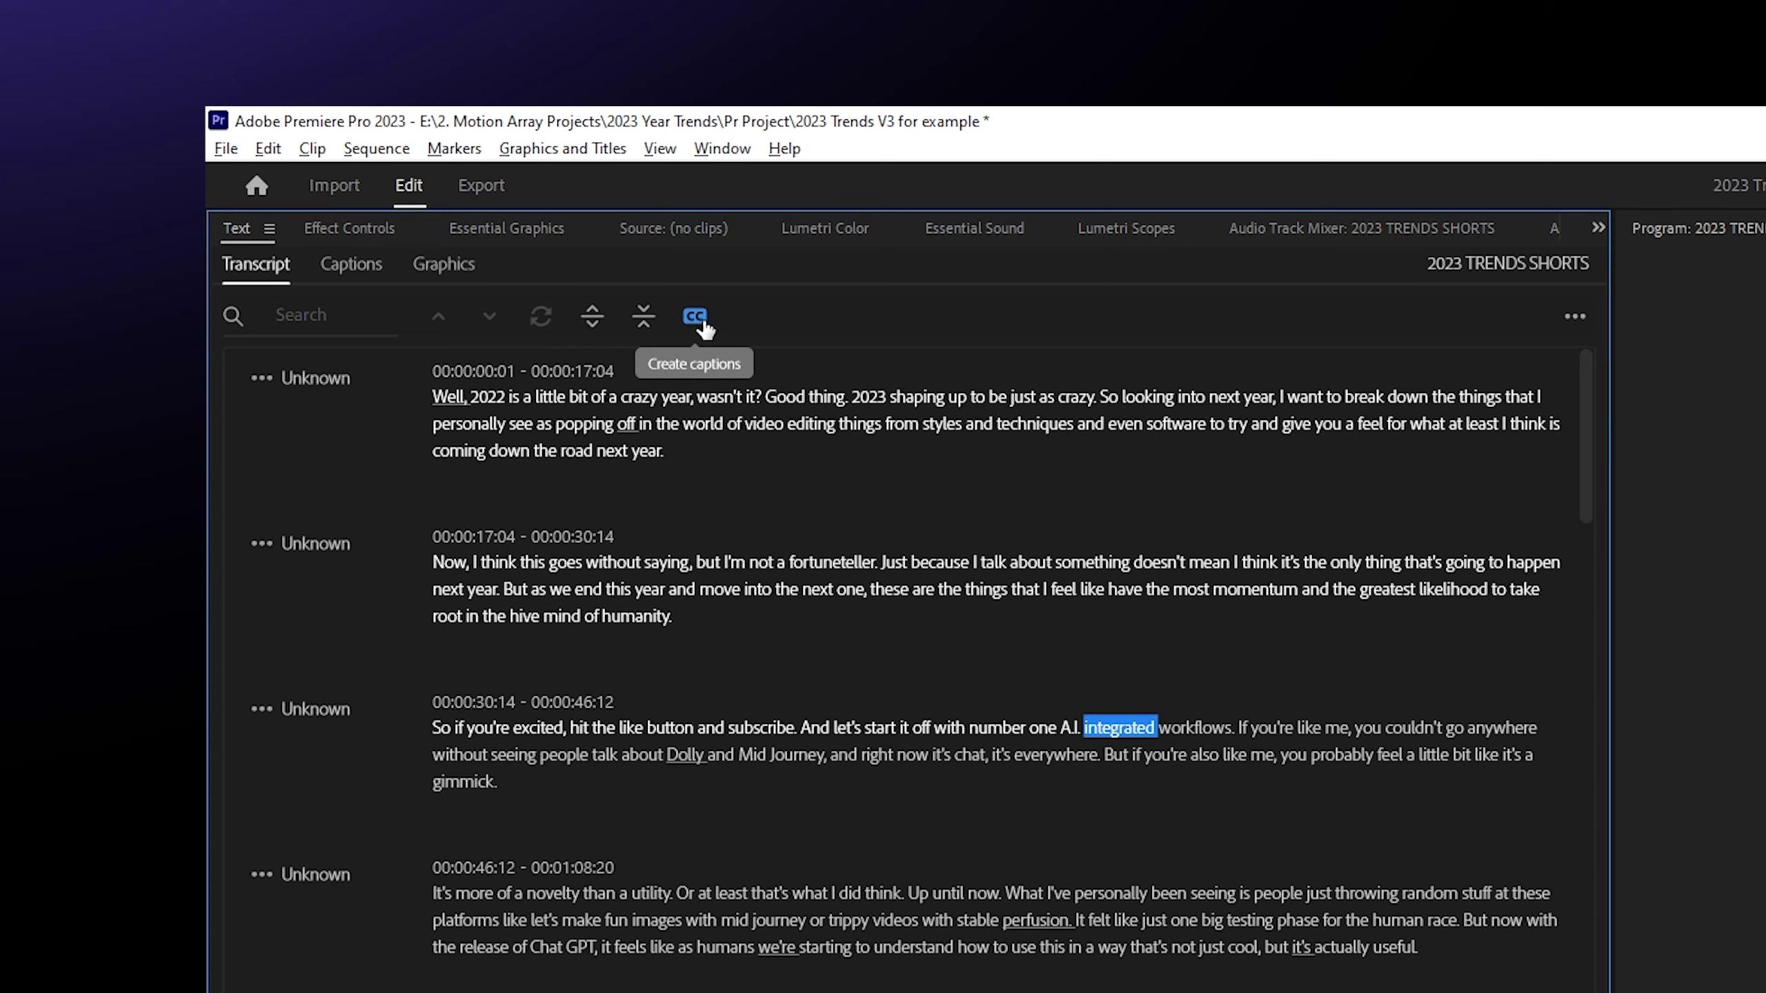
Open the detailed preferences for creating captions, using the Subtitle default preset, Subtitle format and style None.
left_click(702, 321)
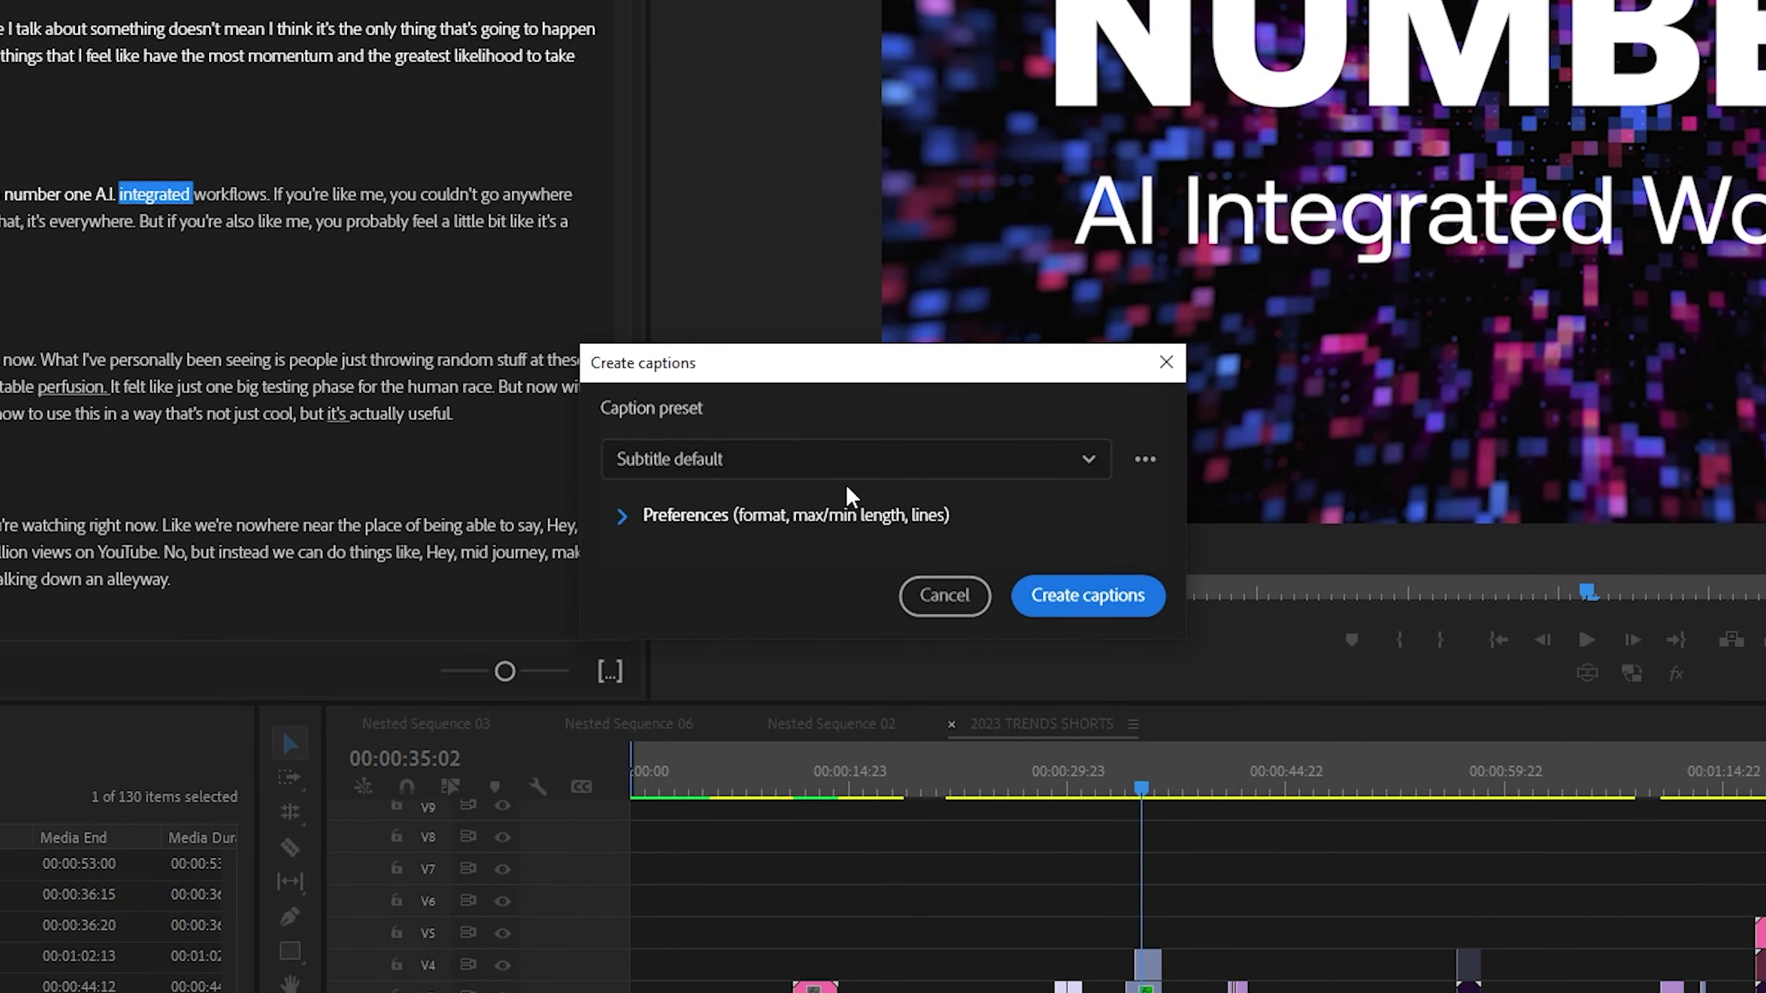
left_click(633, 523)
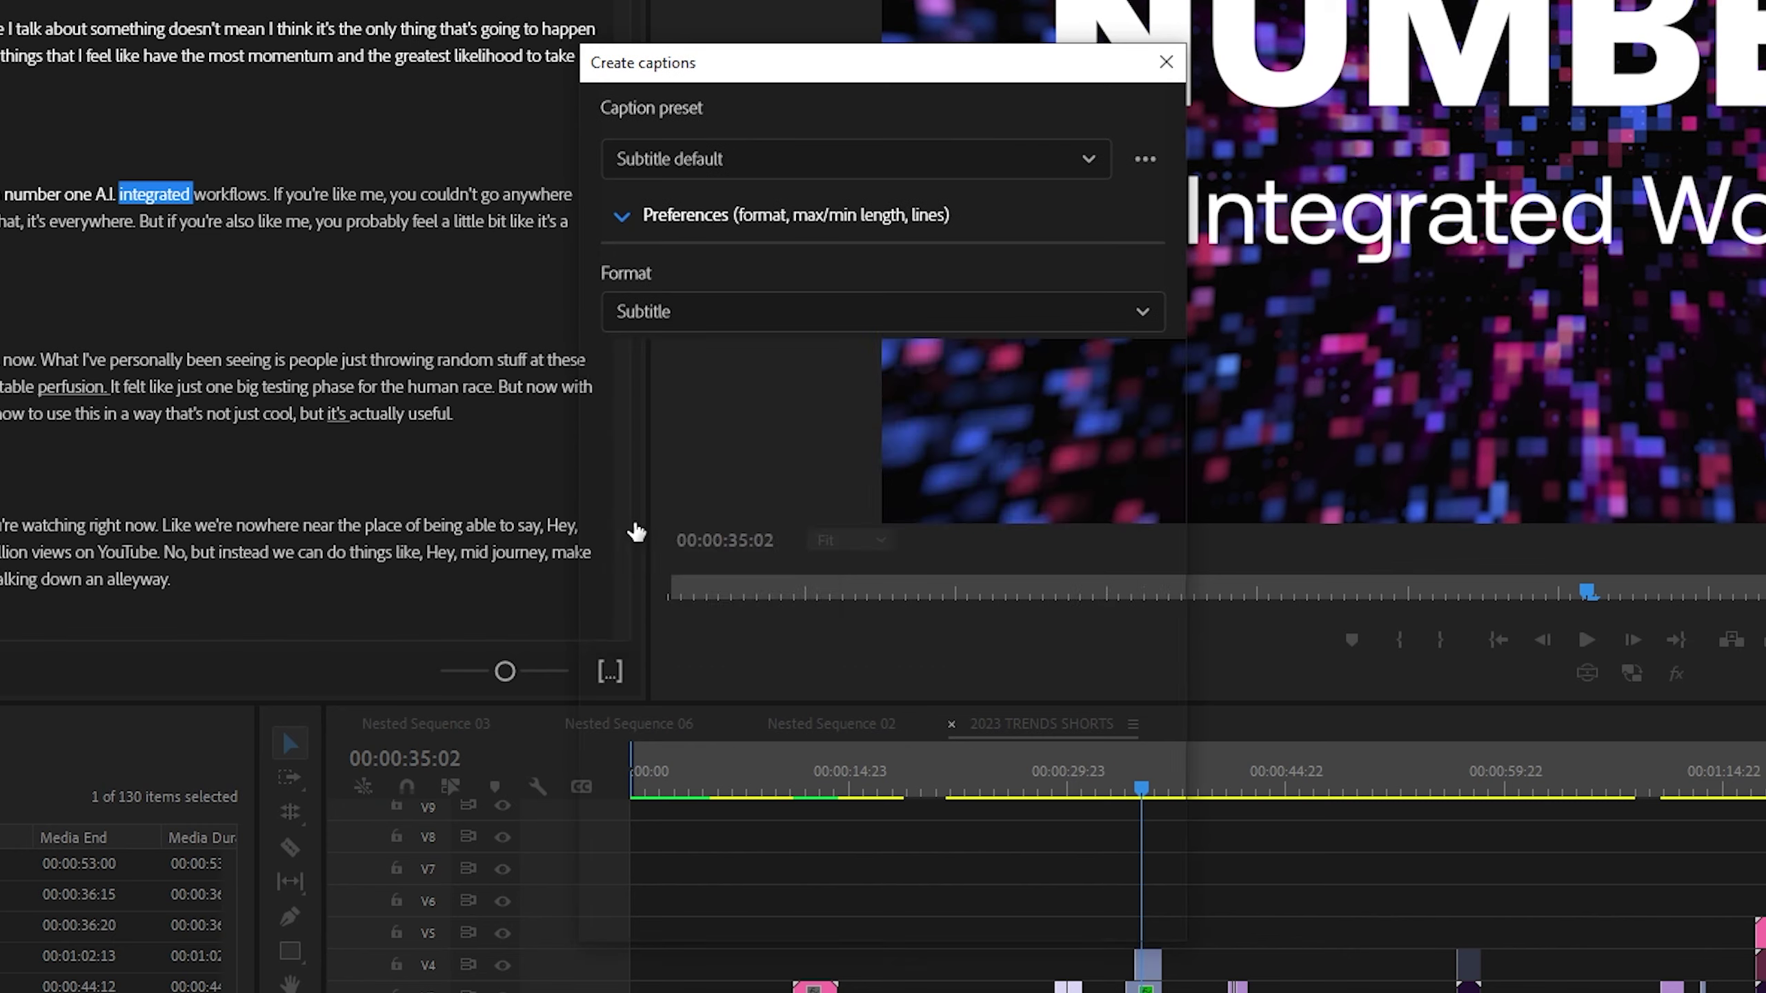
left_click(729, 333)
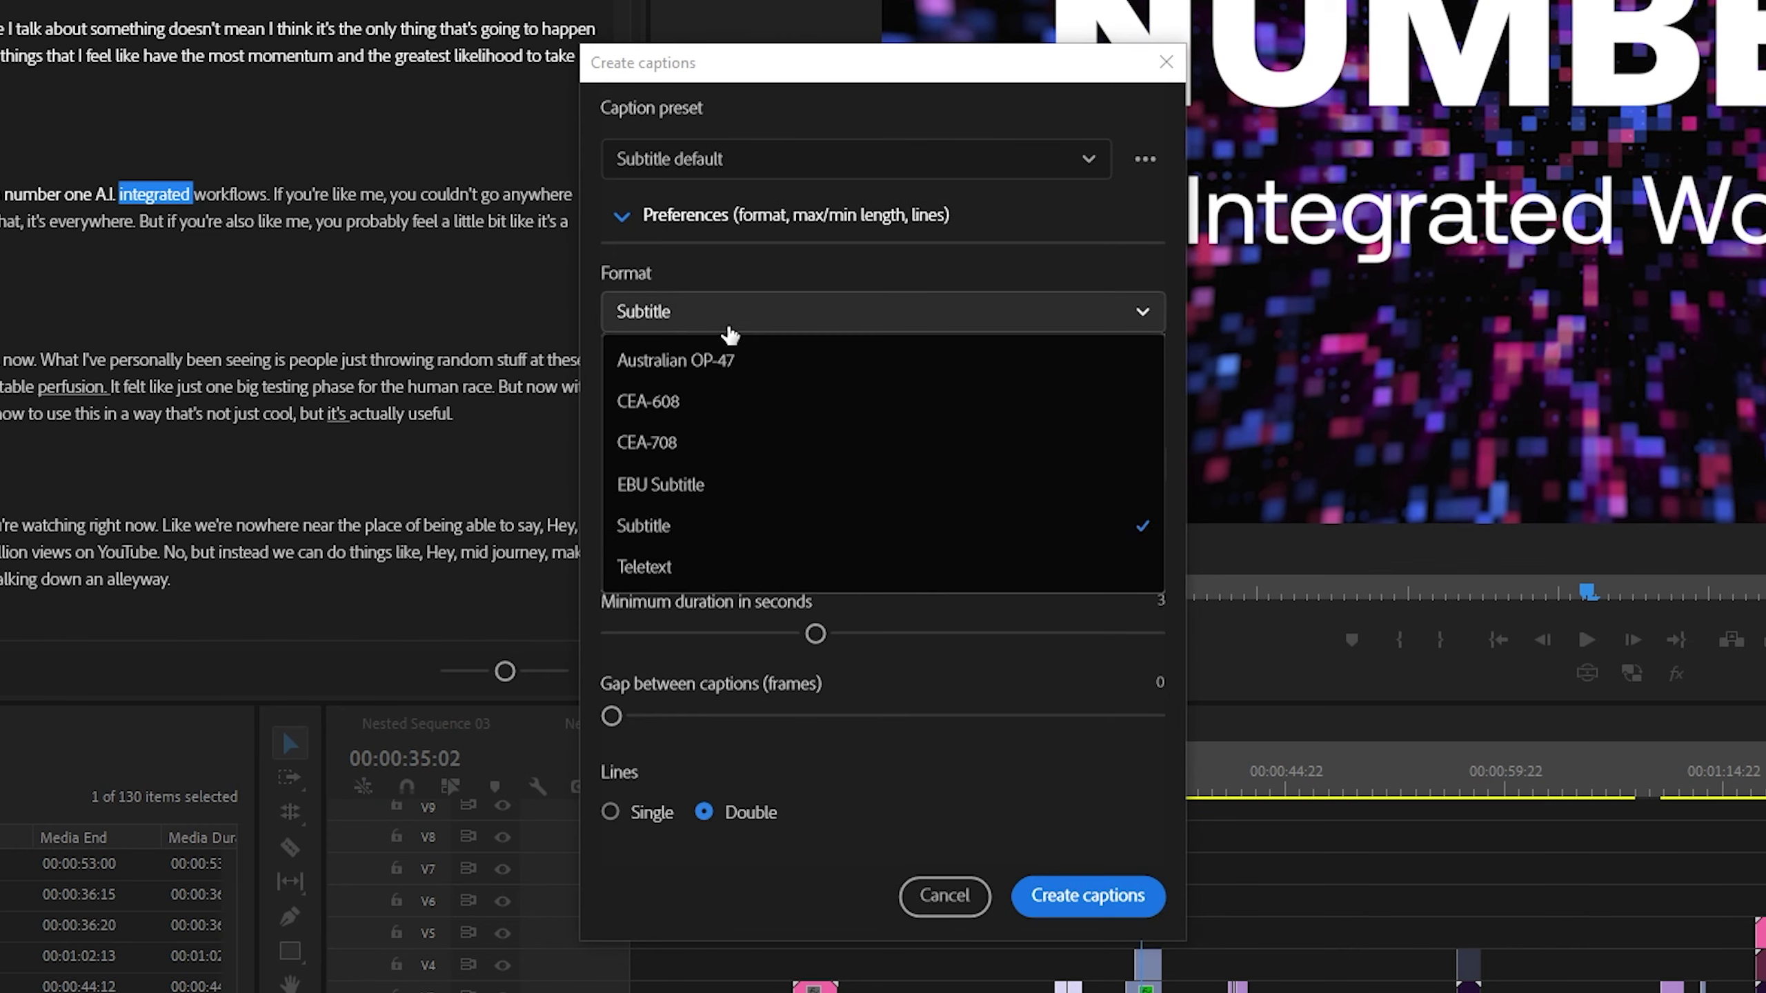
left_click(729, 333)
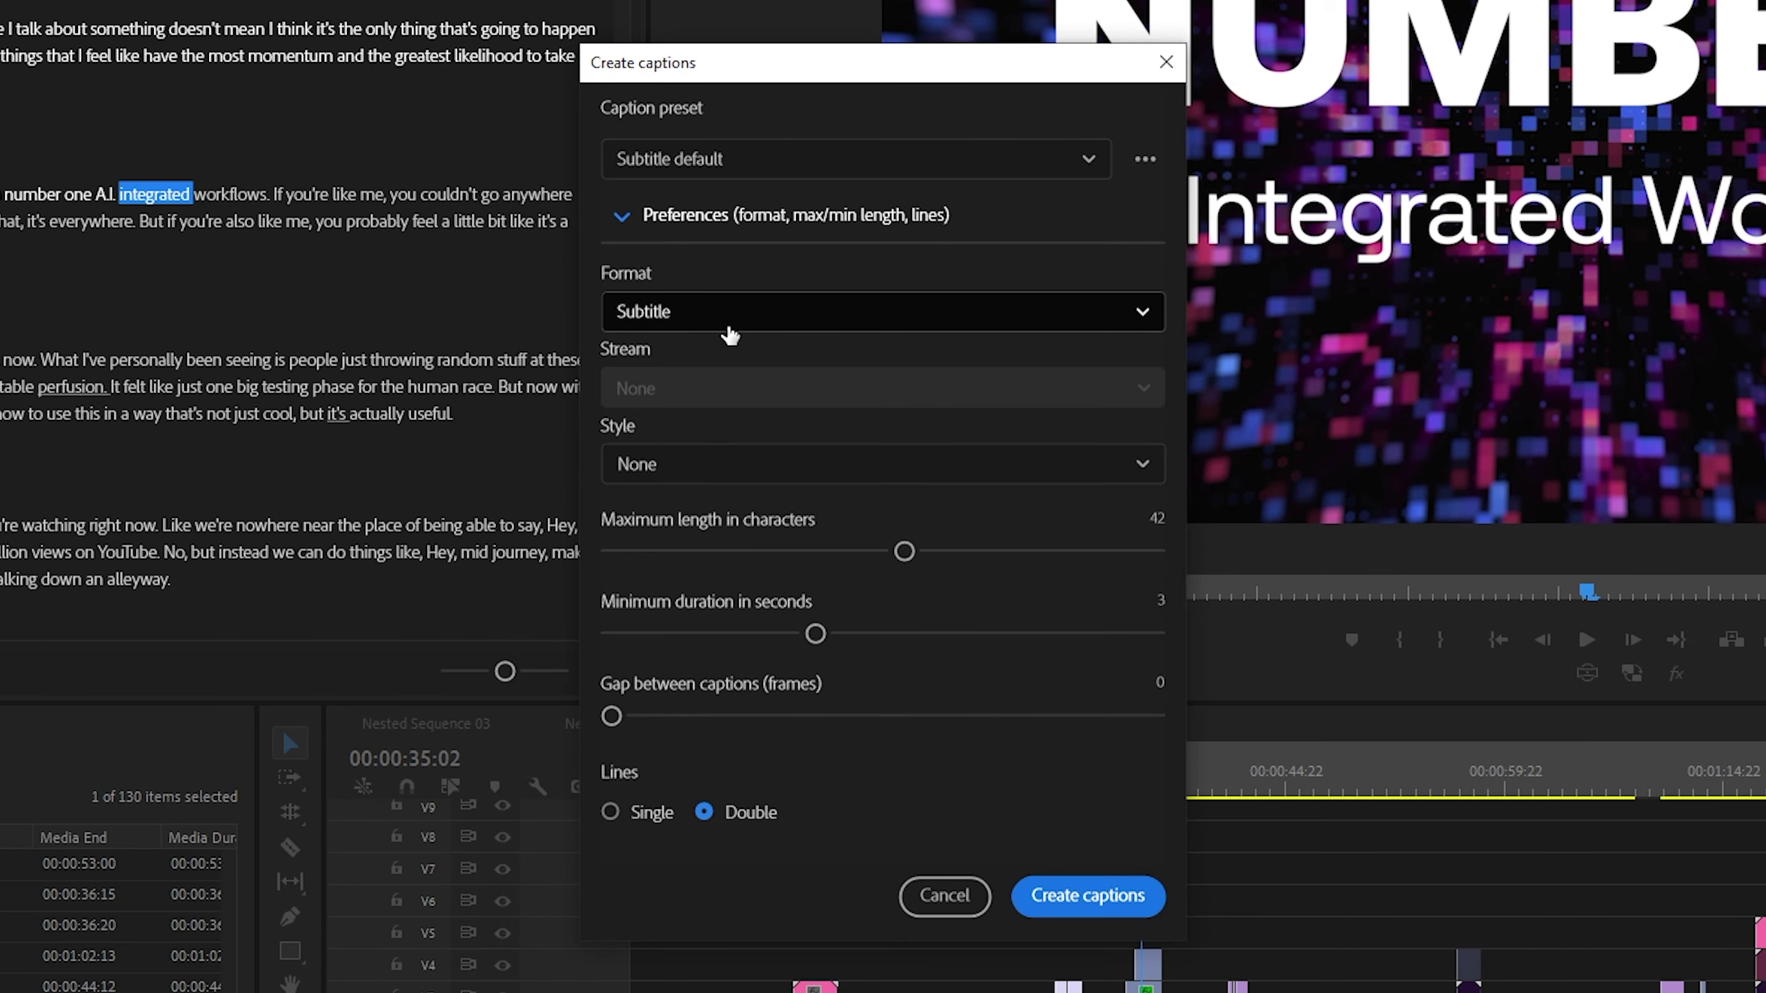
left_click(881, 473)
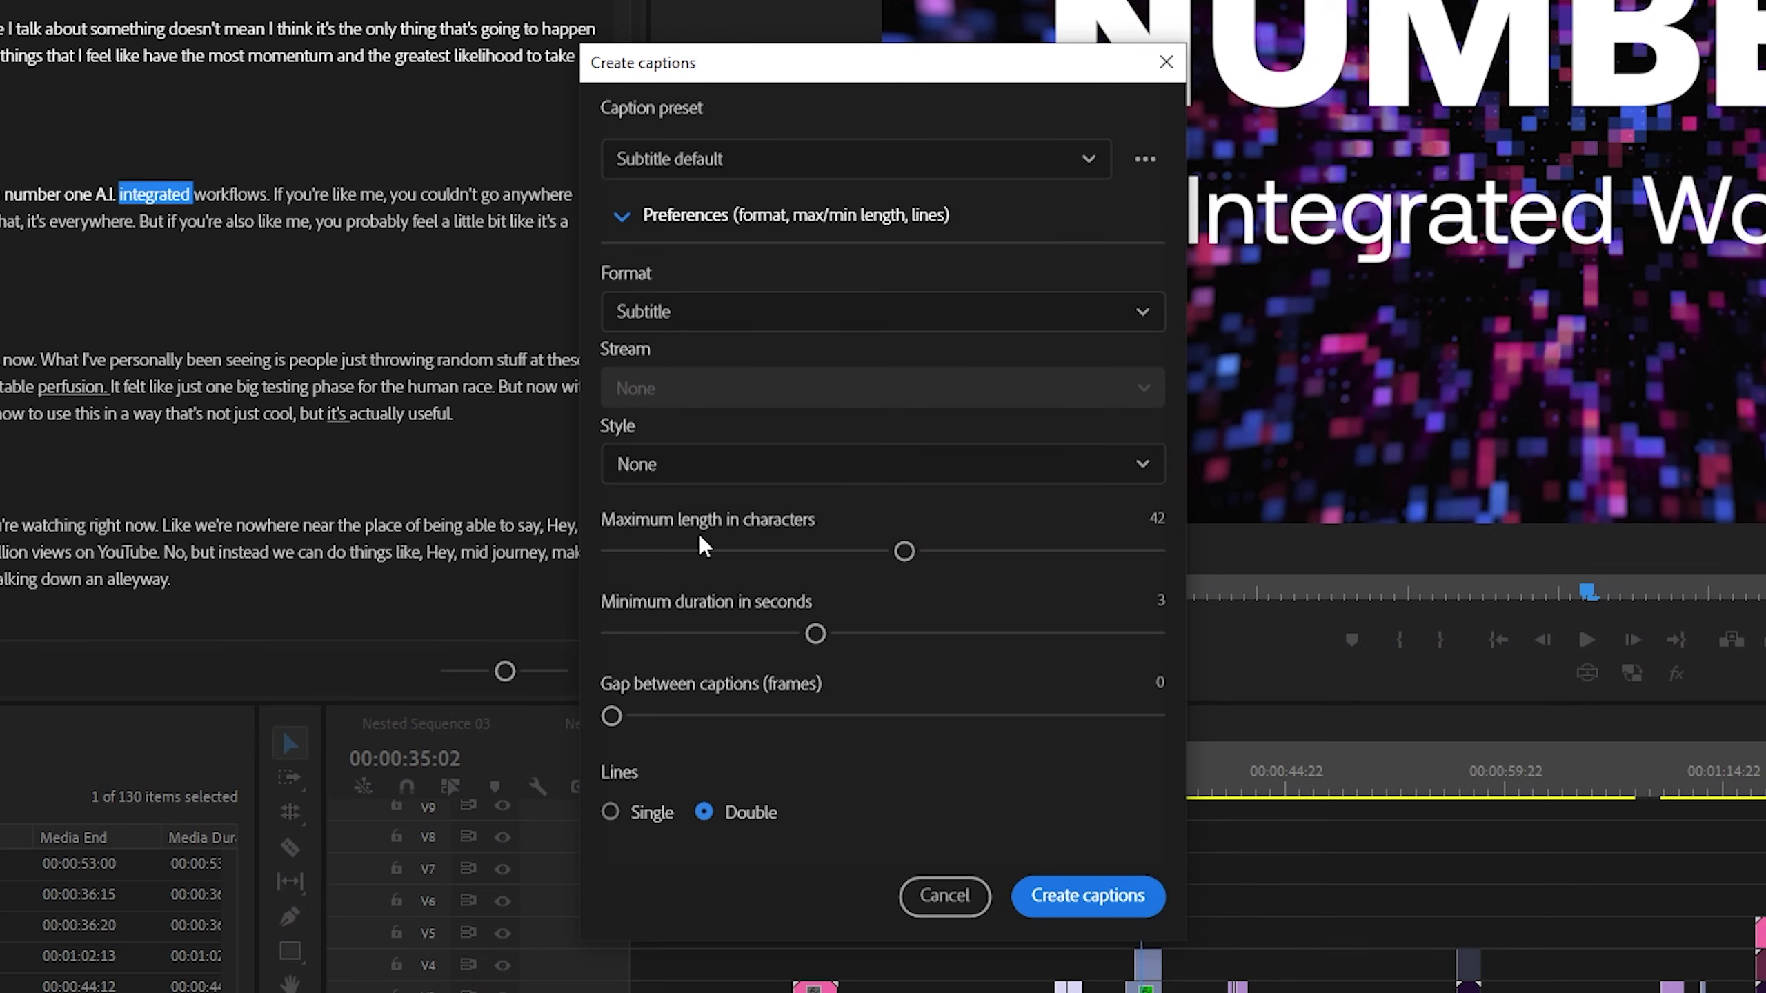
Create double-line captions with a maximum length of 30 characters, a minimum duration of 1.2 seconds and a gap of 0 frames.
left_click_drag(904, 552, 801, 565)
left_click_drag(814, 636, 599, 631)
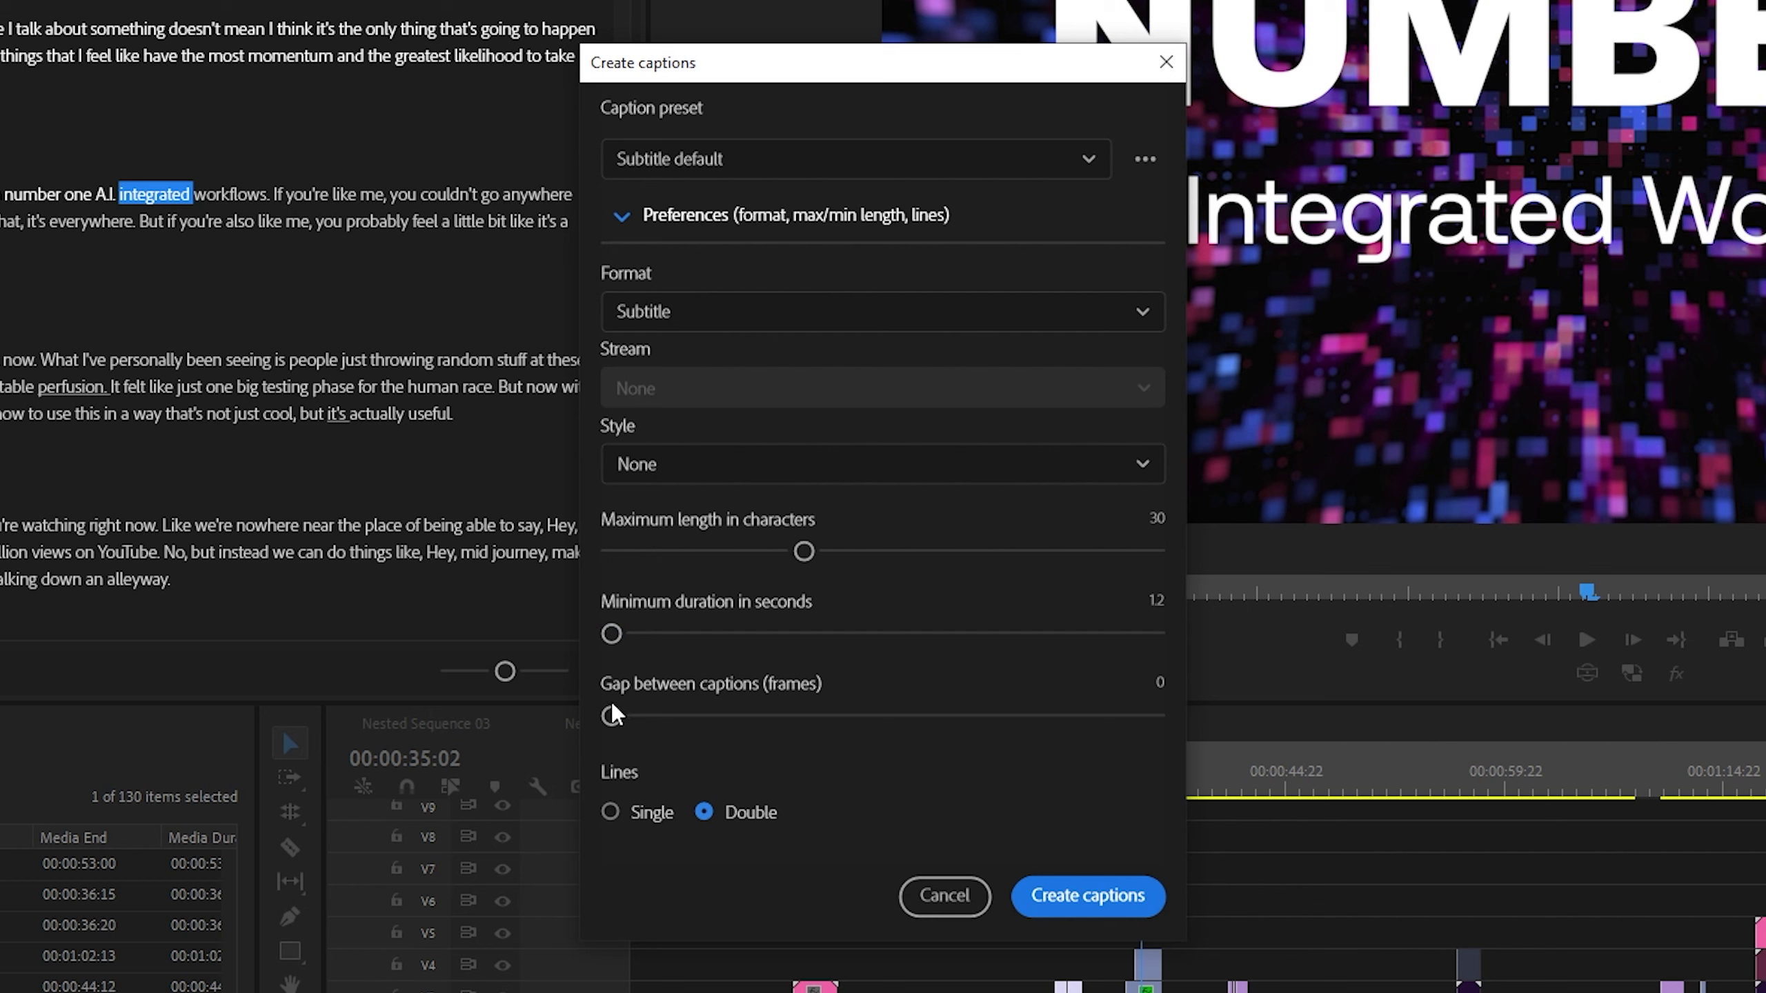
mouse_move(612, 713)
left_mouse_down()
mouse_move(1100, 717)
mouse_move(612, 713)
left_mouse_up()
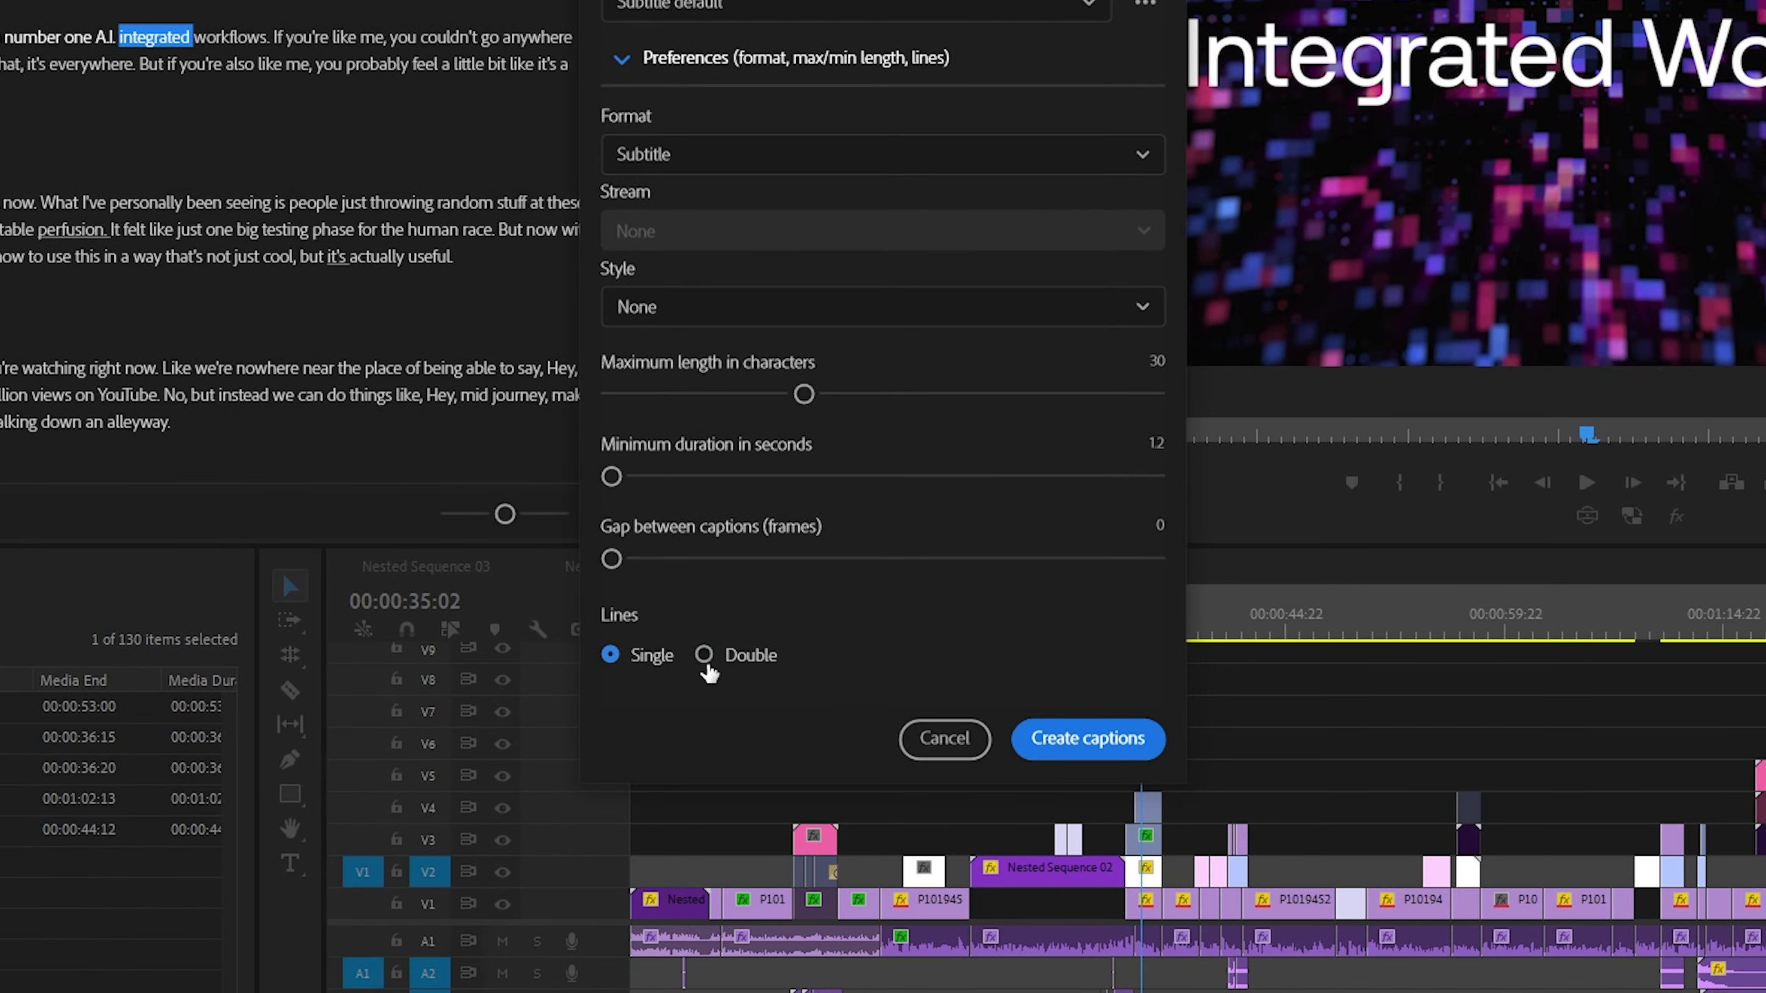
left_click(1089, 739)
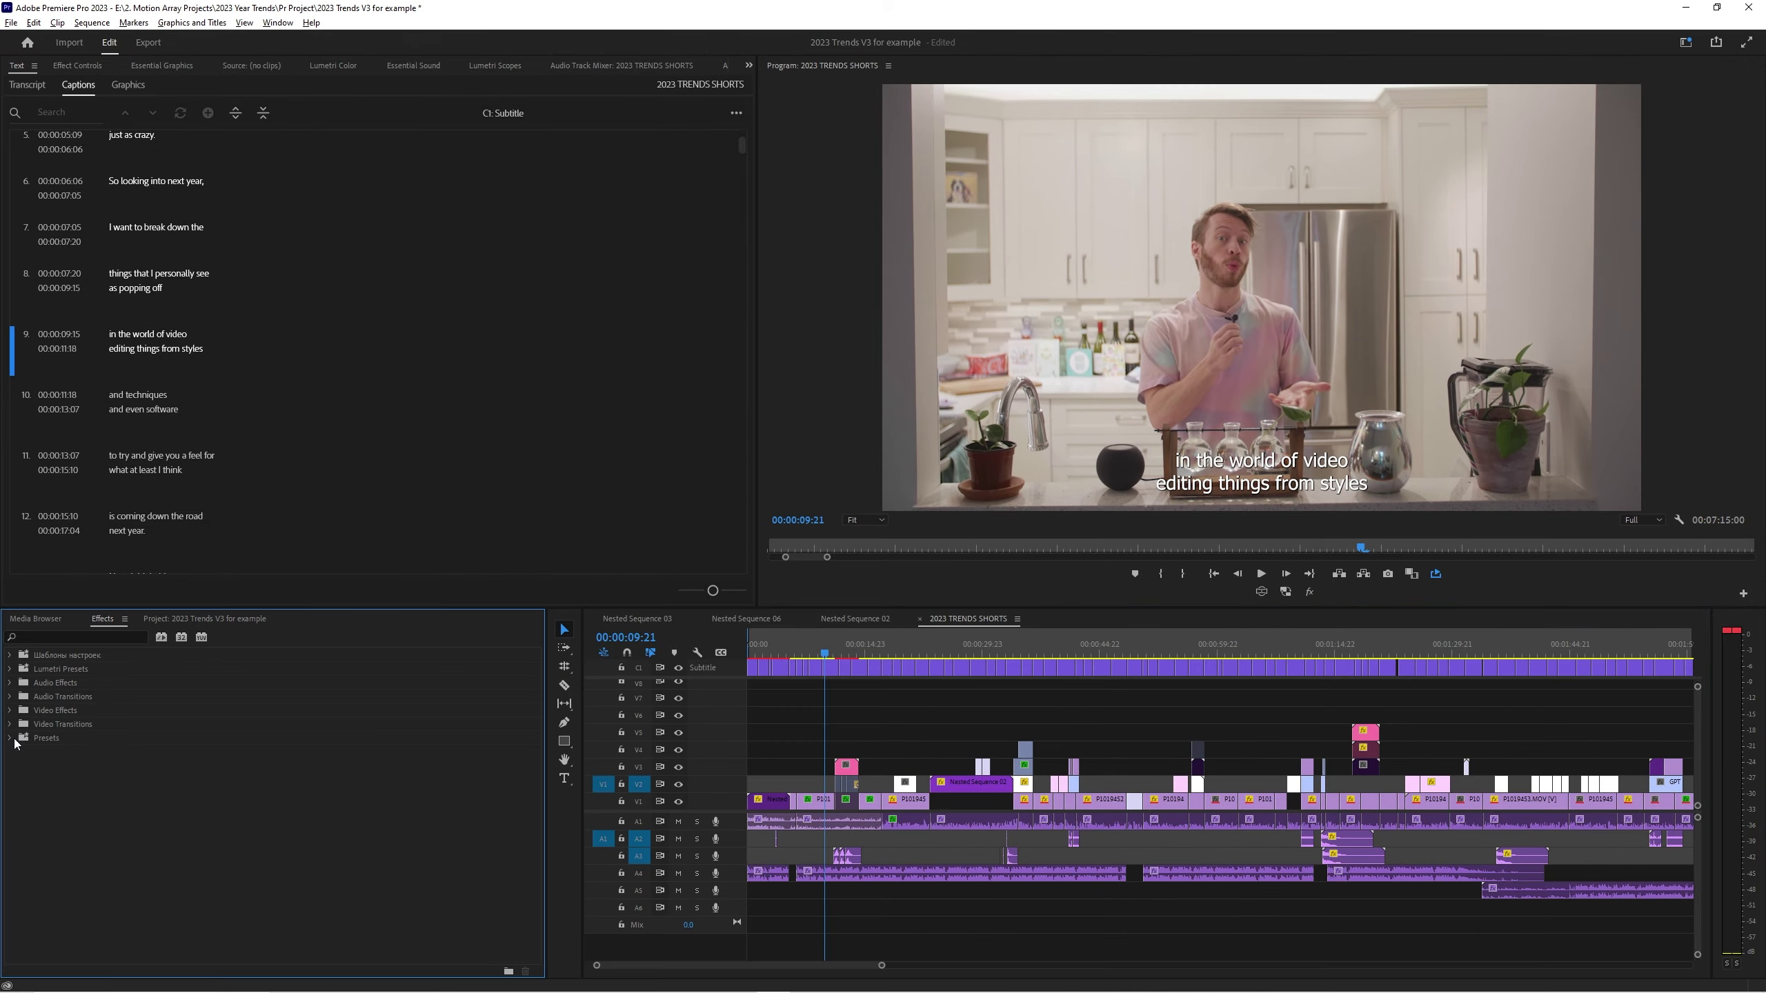
Try to apply the MA Text Rise presets to a caption on the subtitle track.
left_click(12, 739)
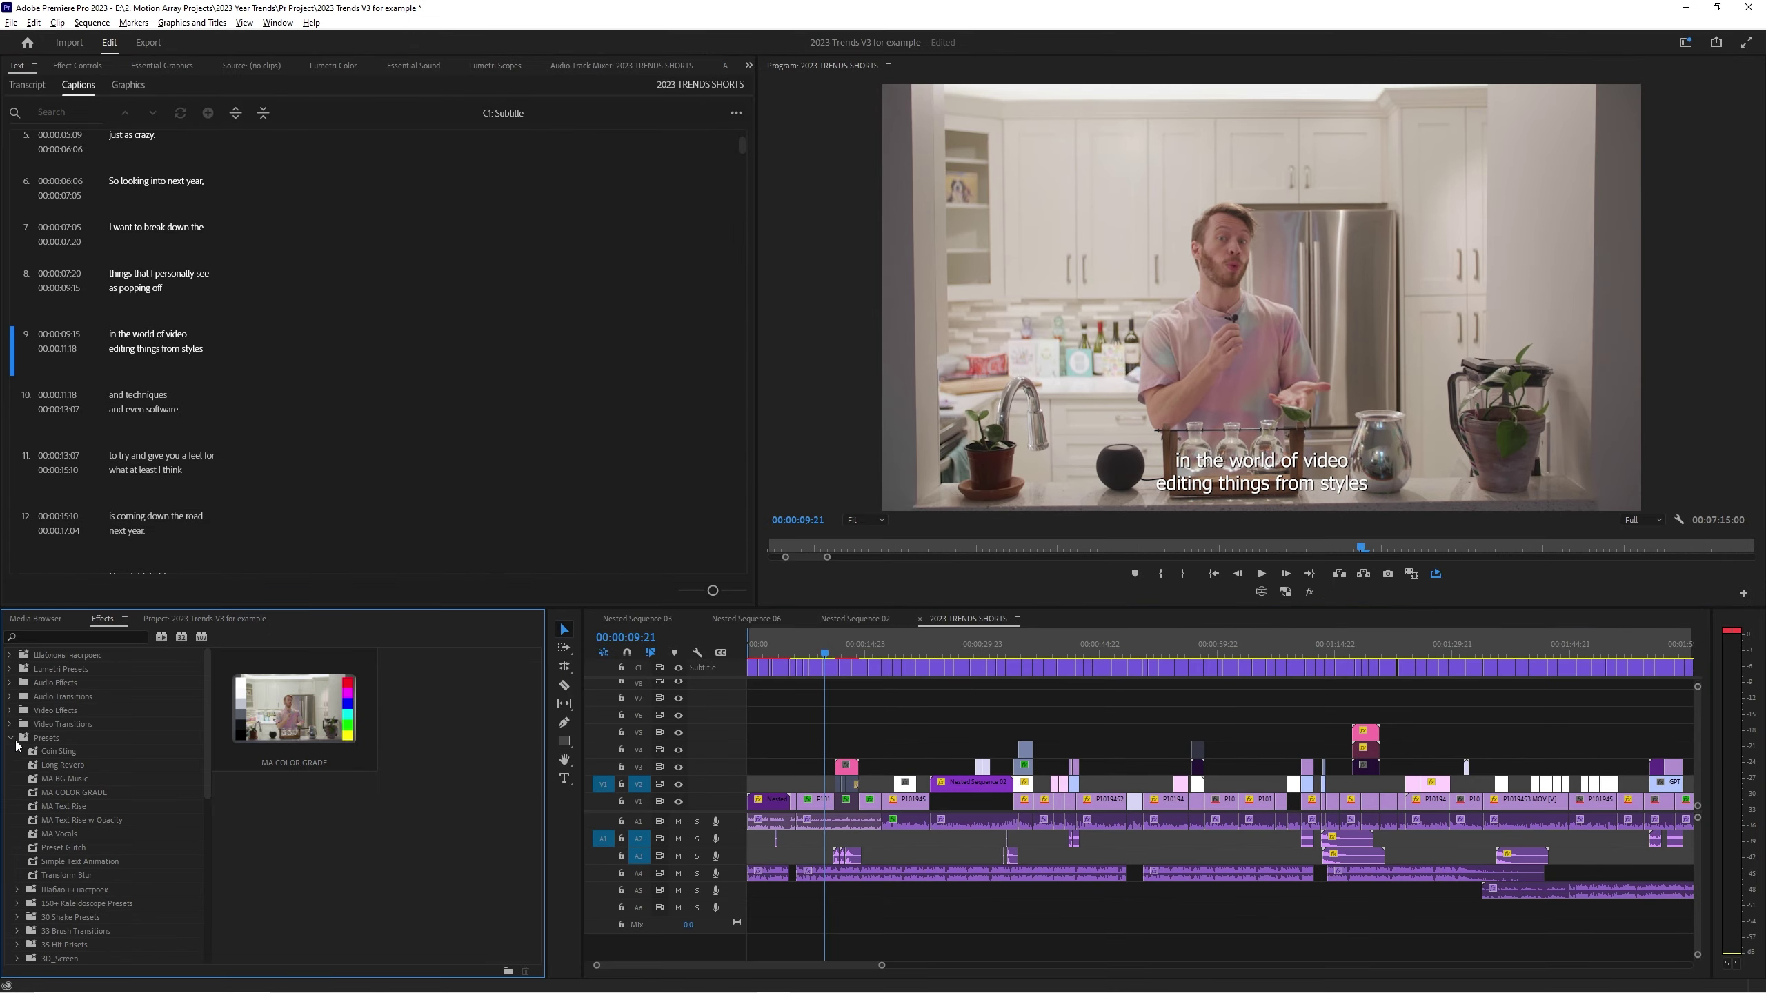
left_click(66, 807)
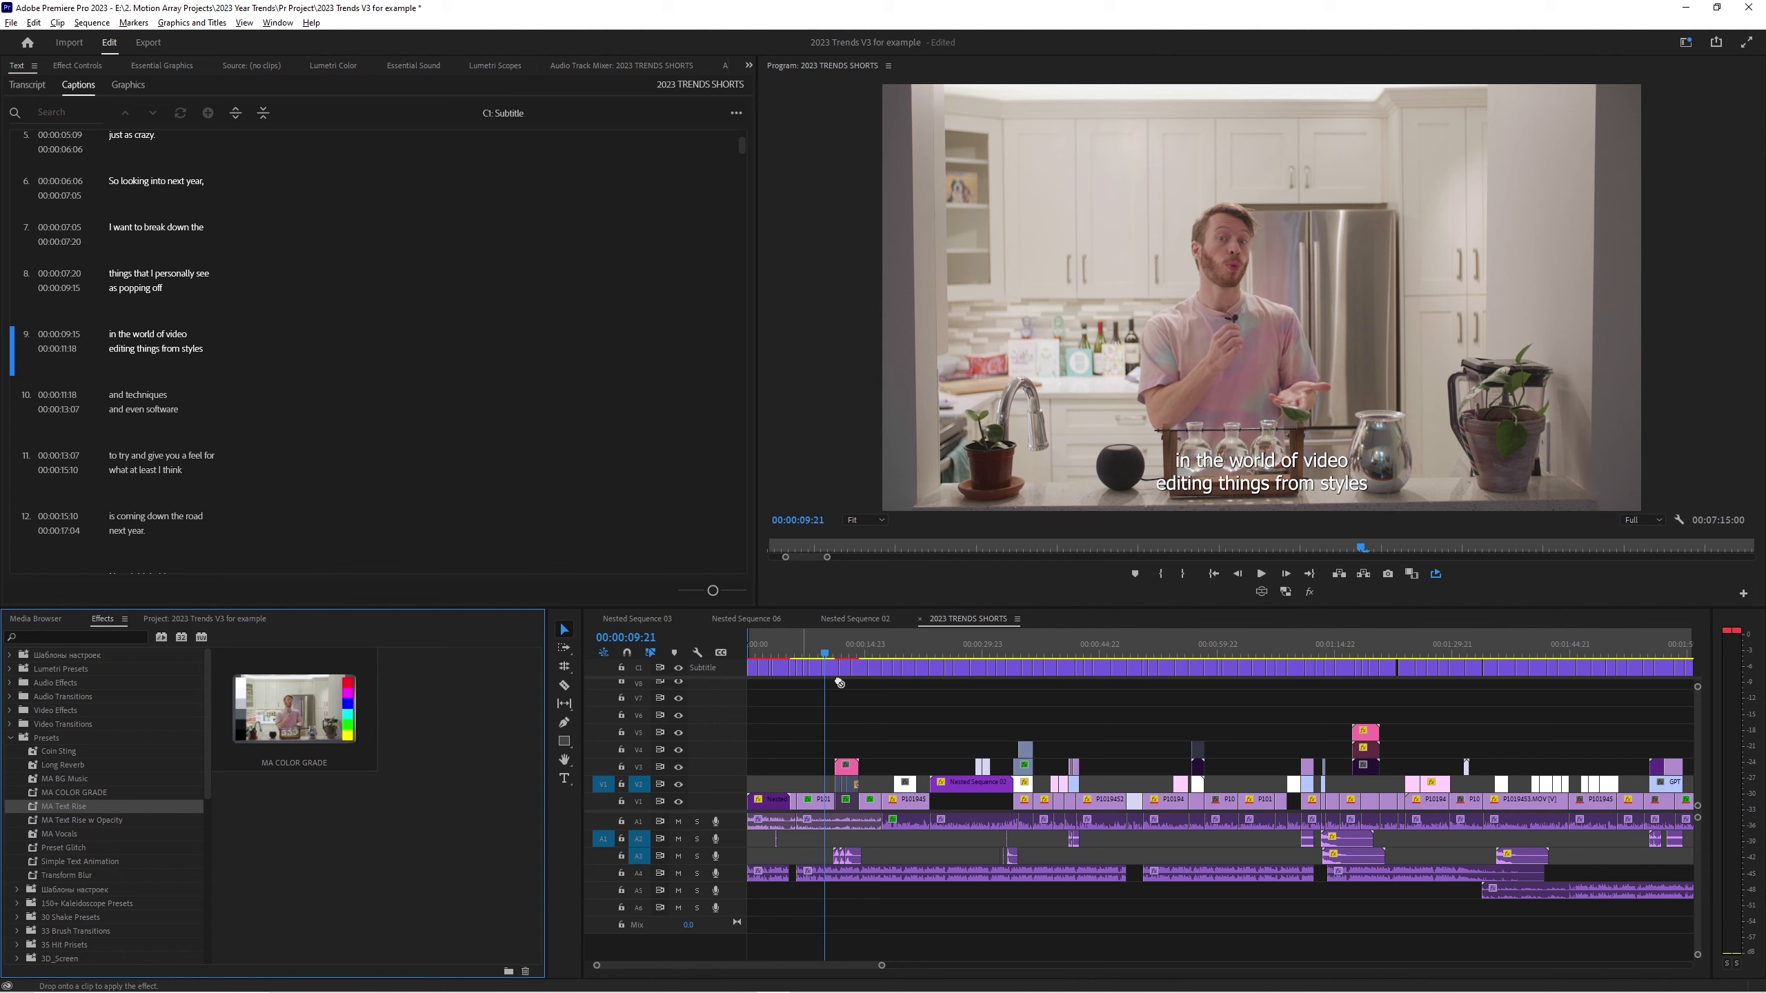
left_click(67, 824)
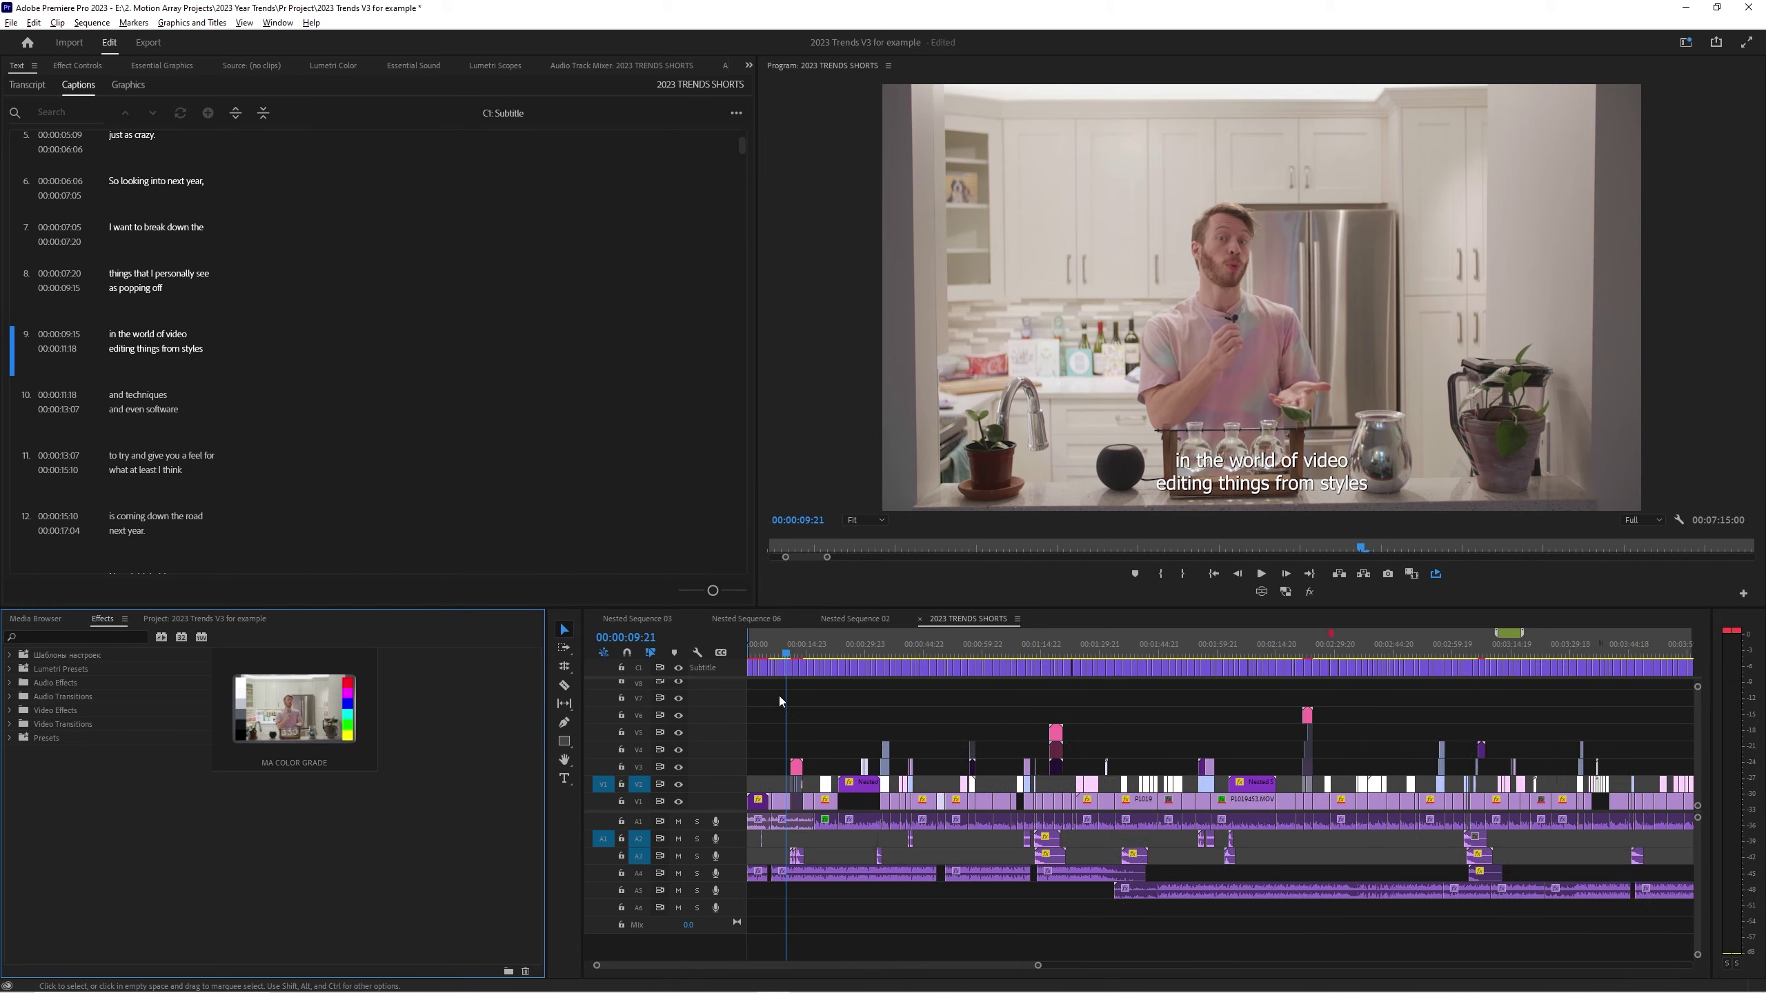
Select all captions on the subtitle track and upgrade them to graphics.
key("minus")
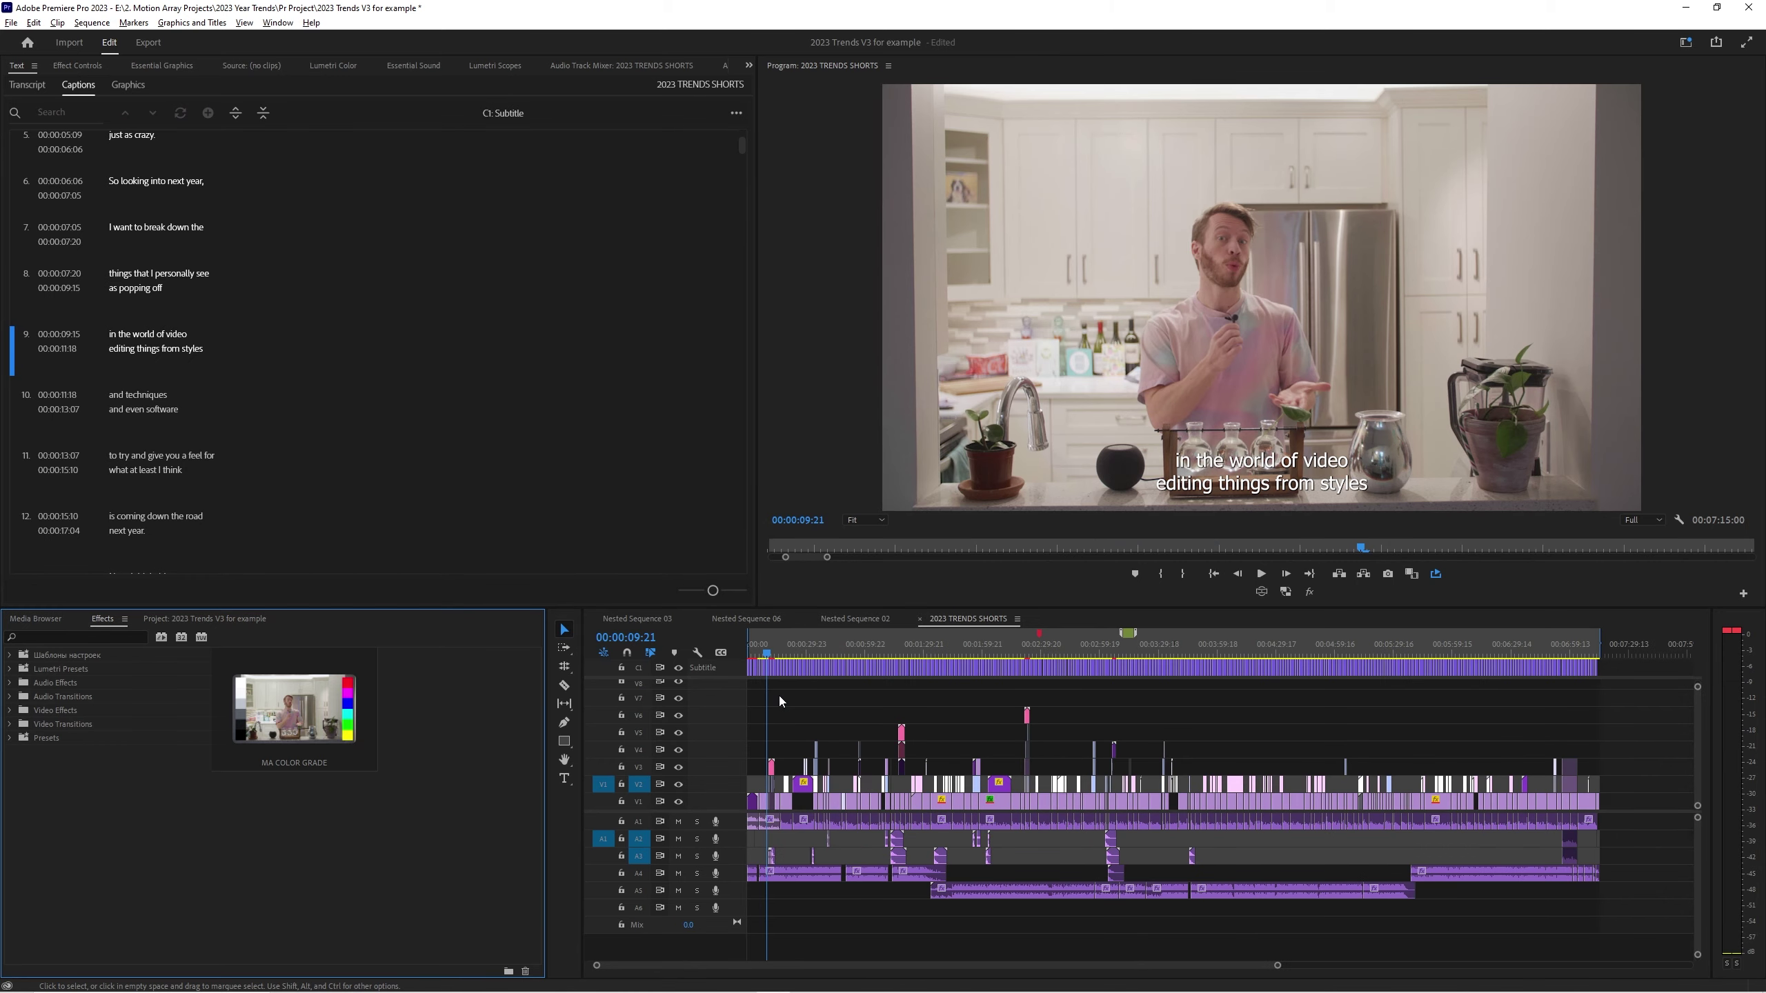
left_click_drag(1594, 661, 729, 671)
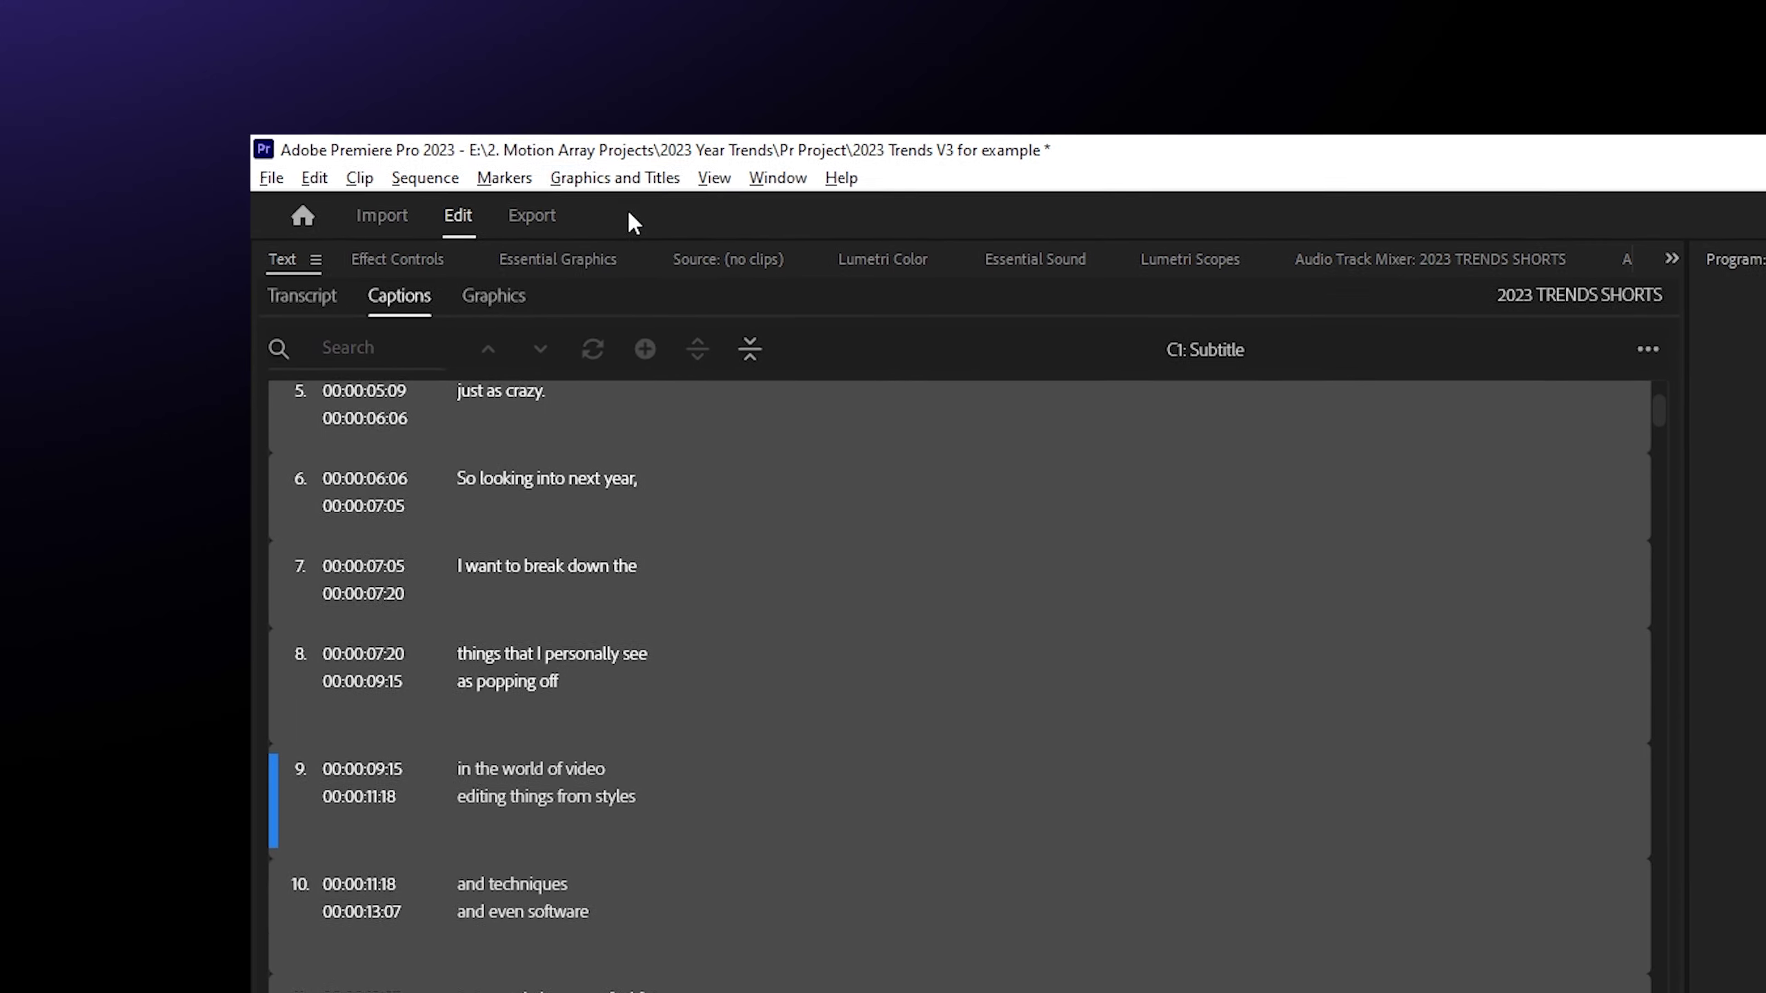
left_click(194, 23)
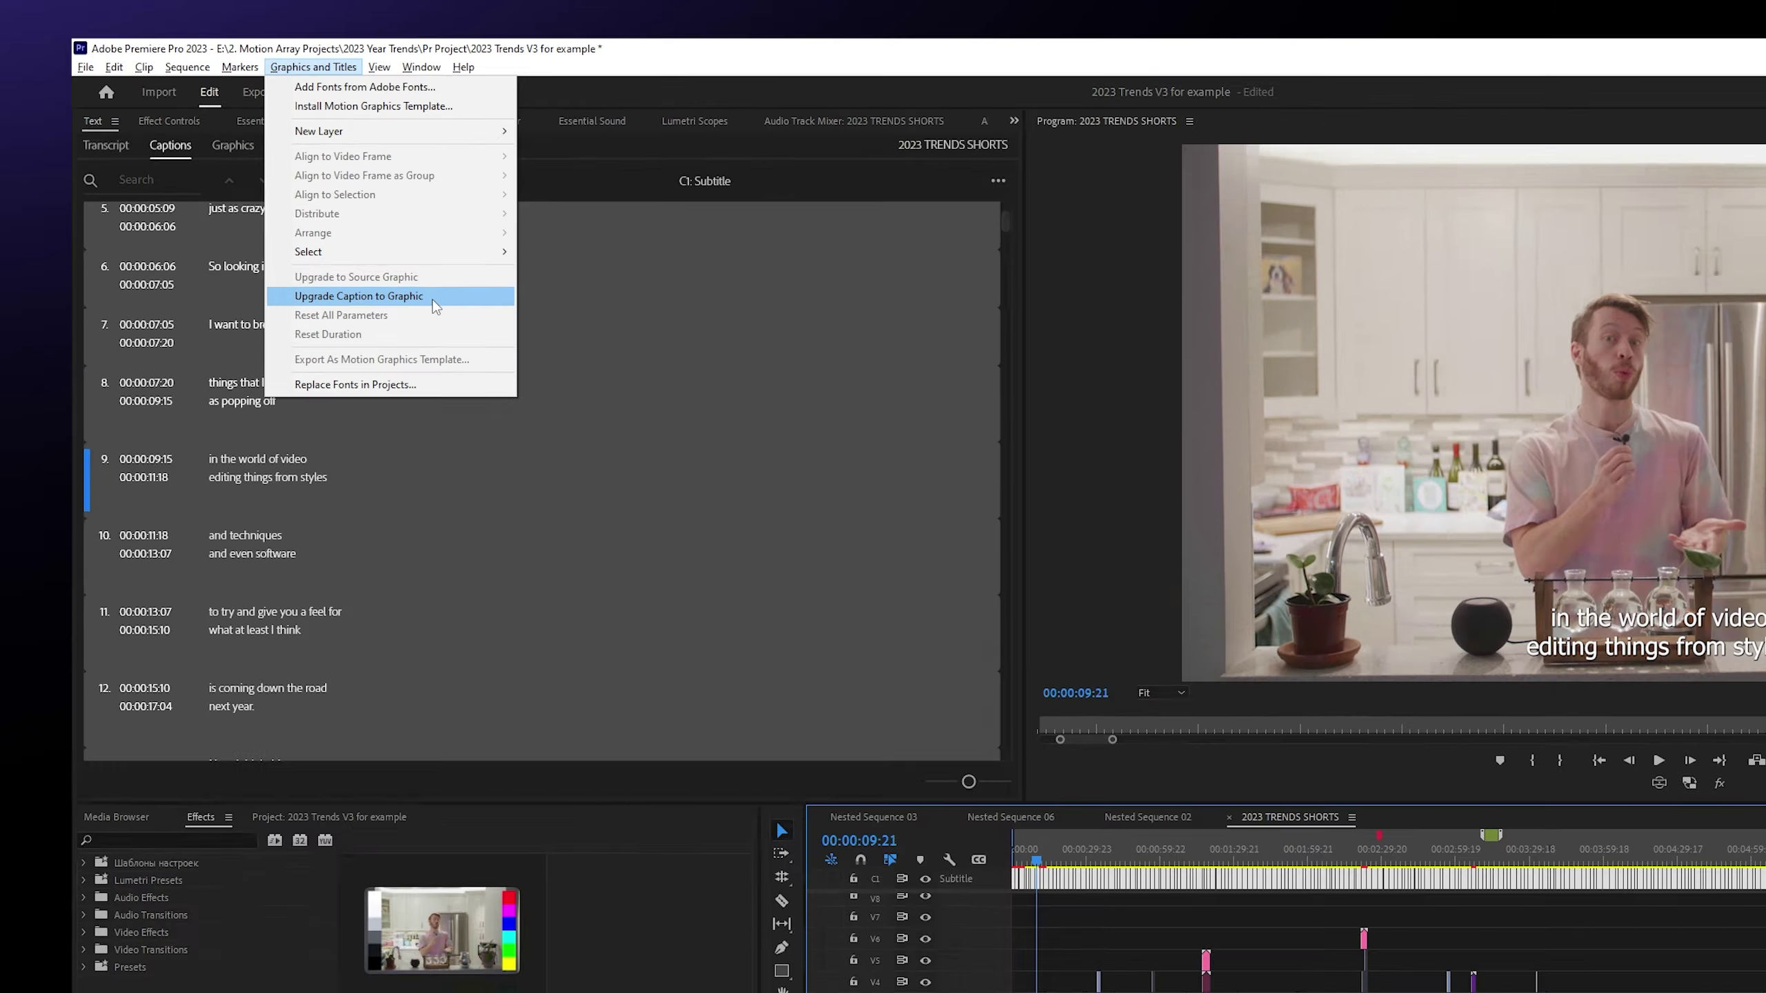
left_click(803, 531)
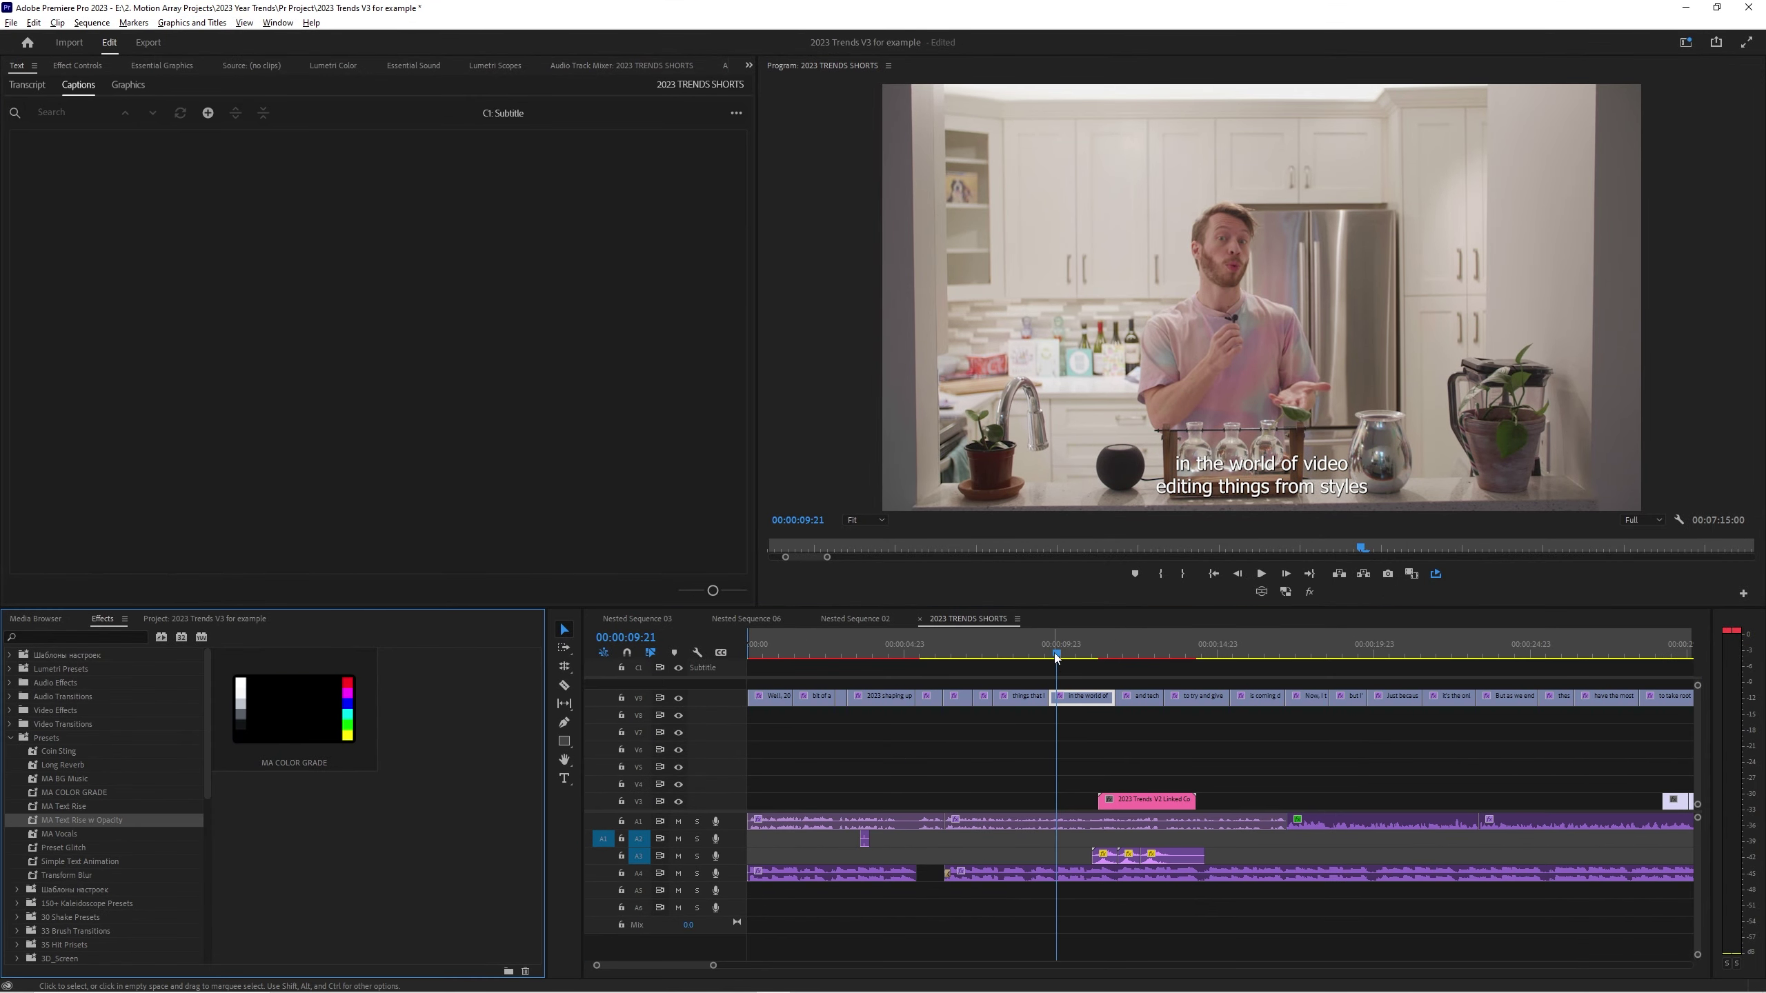
Select the "in the world of video editing things from styles" caption graphic and play back the captions in the timeline.
left_click(1068, 706)
key("space")
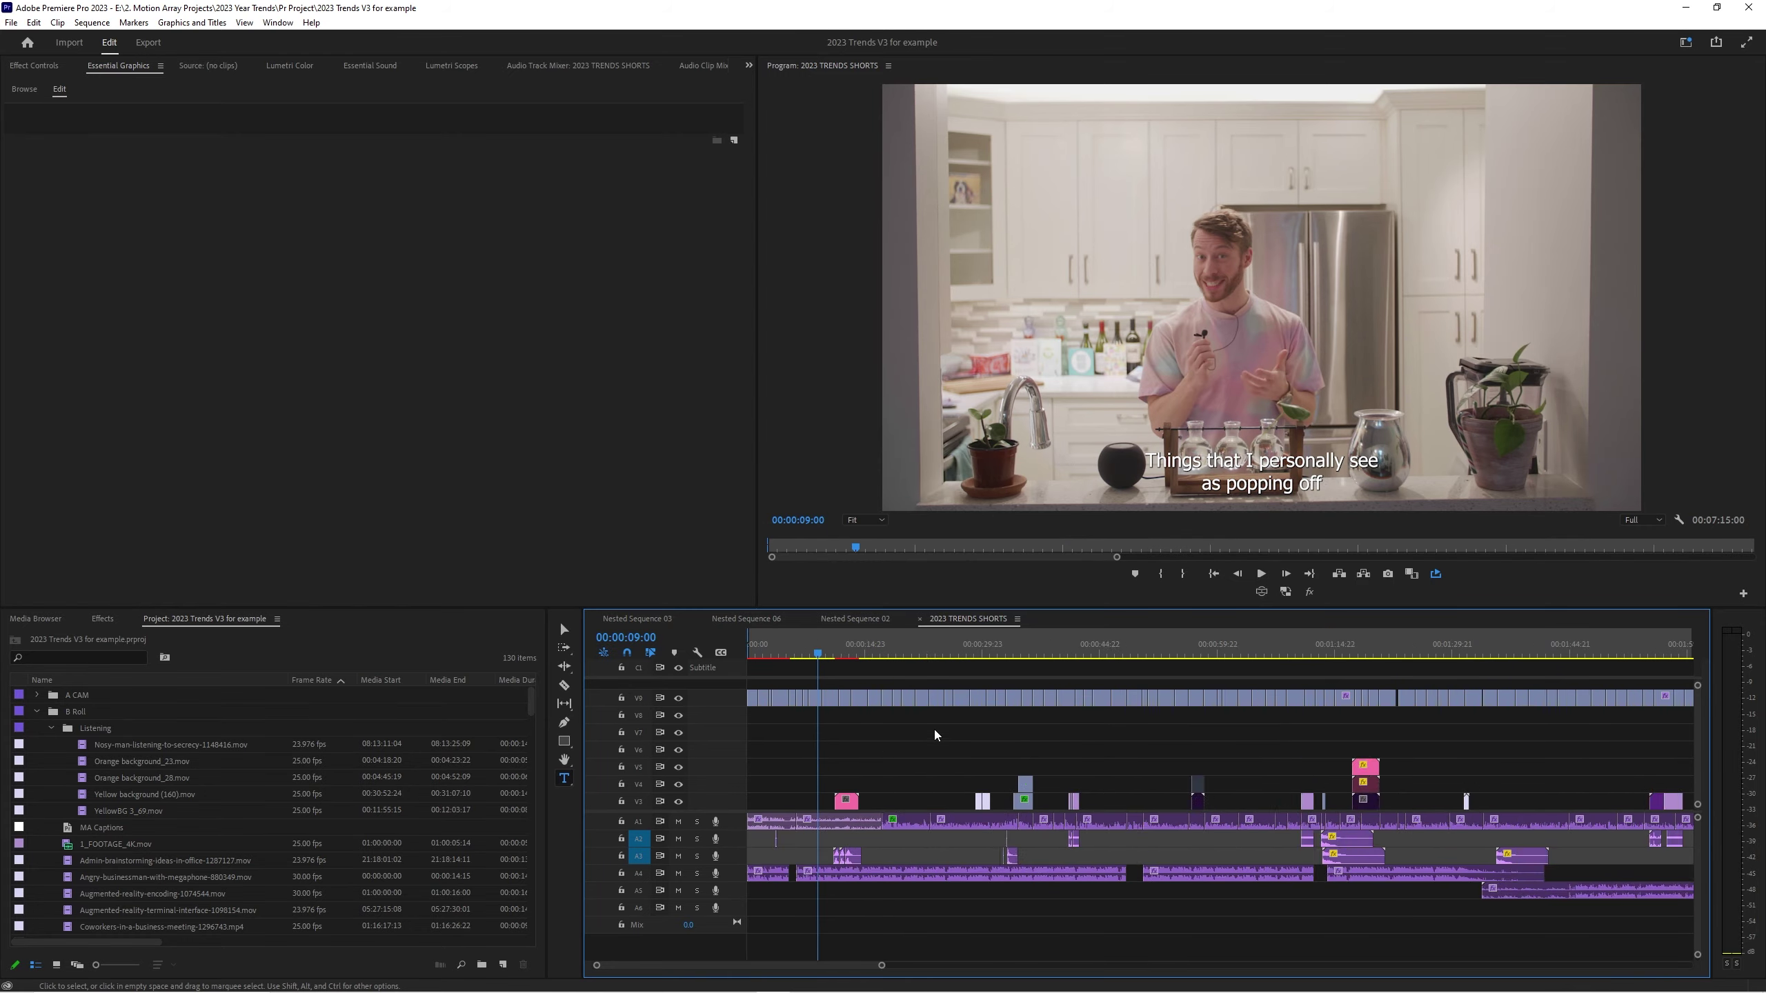
key("=")
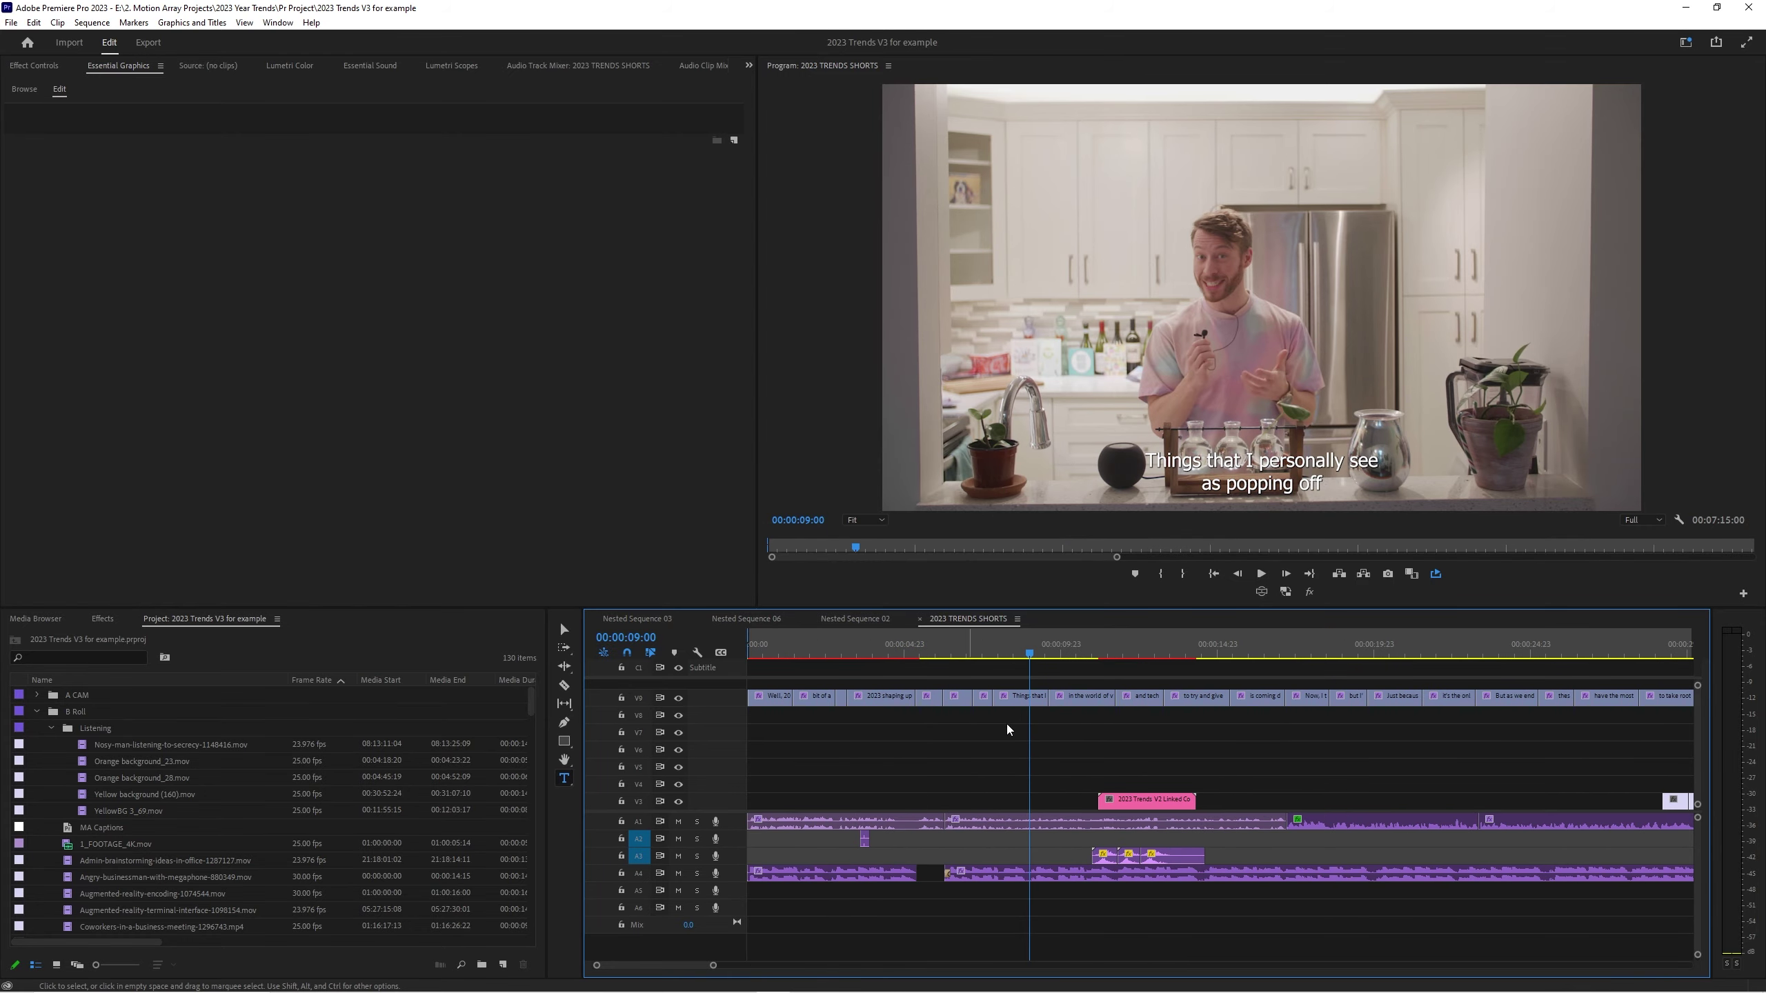
Set the "Things that I personally see as popping off" caption graphic to Artlist Sans Black at size 196.
left_click(1027, 698)
left_click(142, 75)
left_click(157, 111)
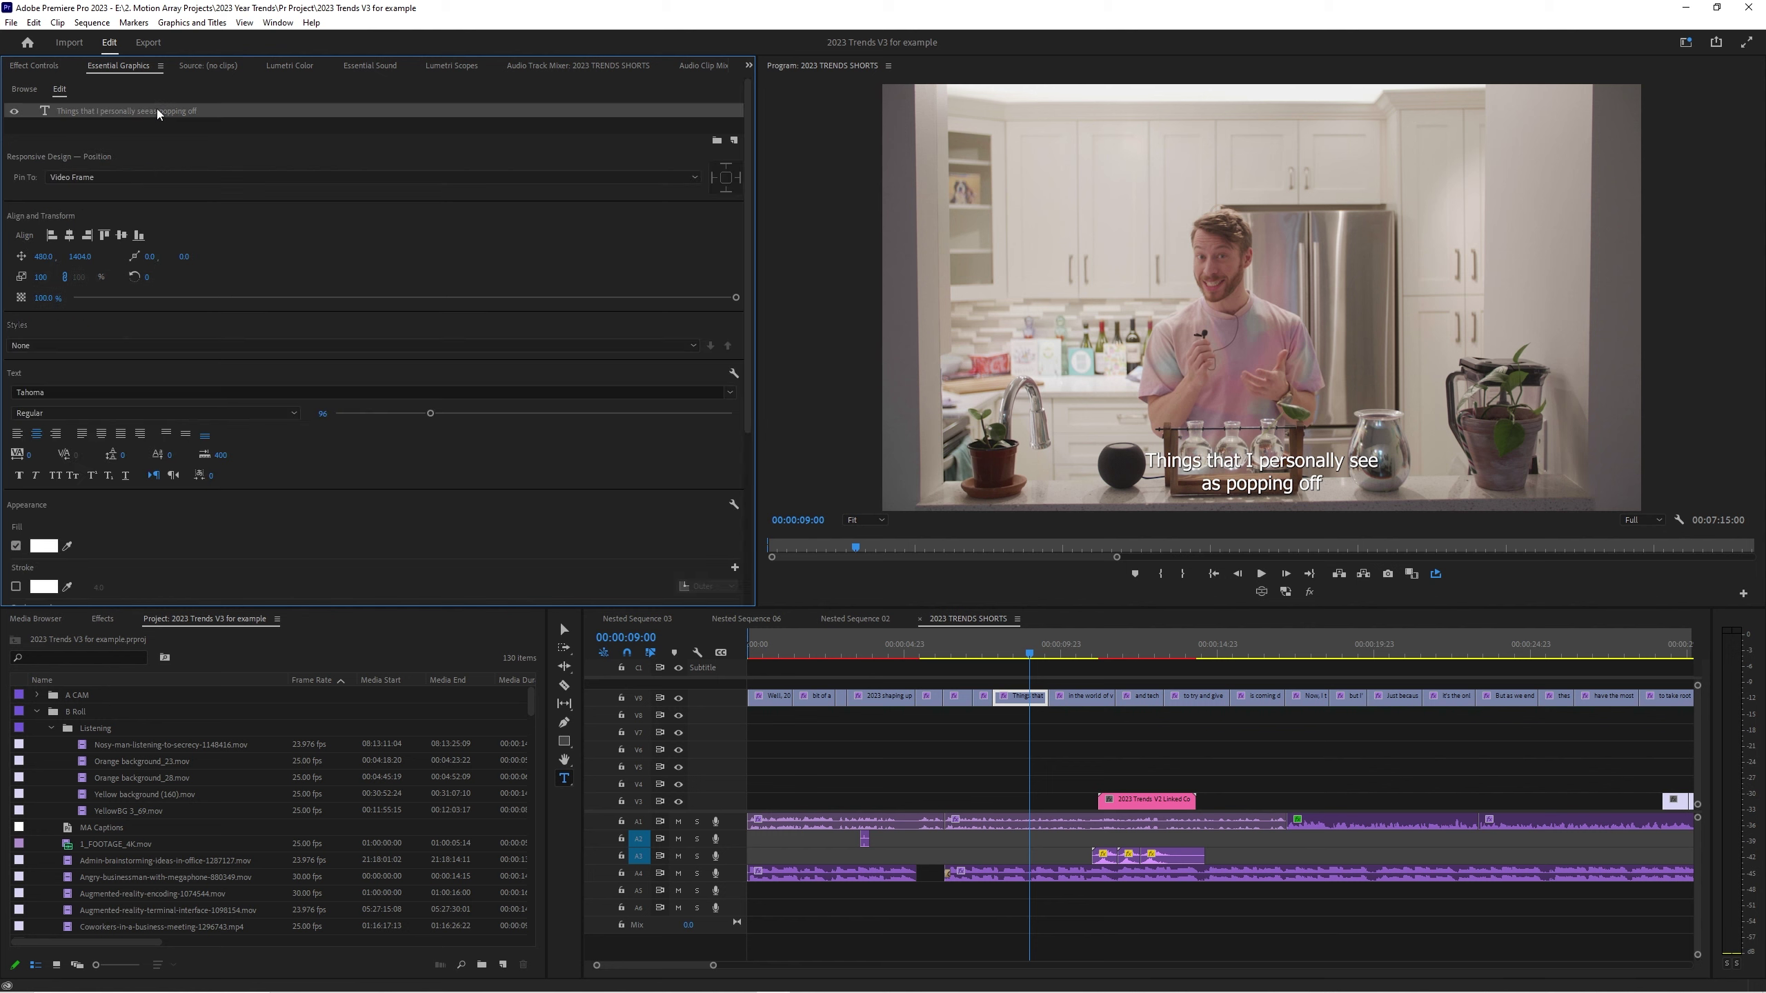
left_click(118, 392)
left_click(89, 573)
left_click_drag(431, 413, 532, 413)
Increase the caption text's shadow distance to about 39 and enlarge its shadow blur.
scroll(698, 585, "down", 5)
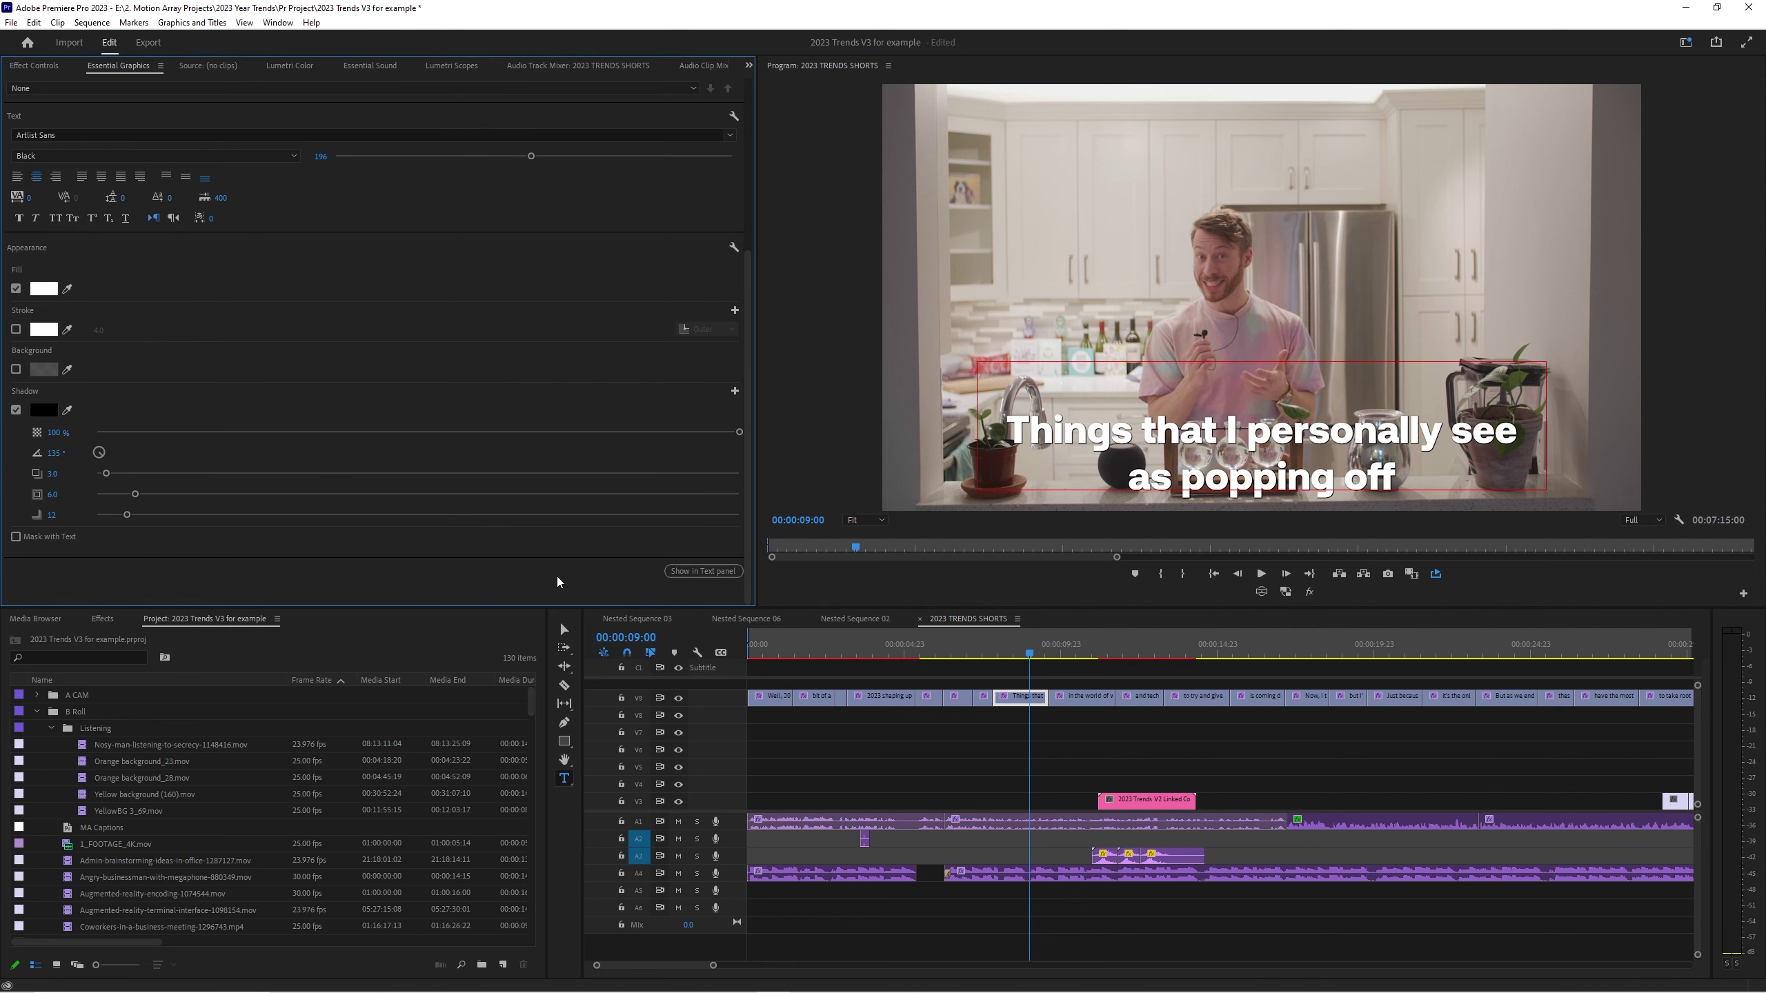
left_click_drag(109, 476, 305, 515)
left_click_drag(163, 473, 220, 473)
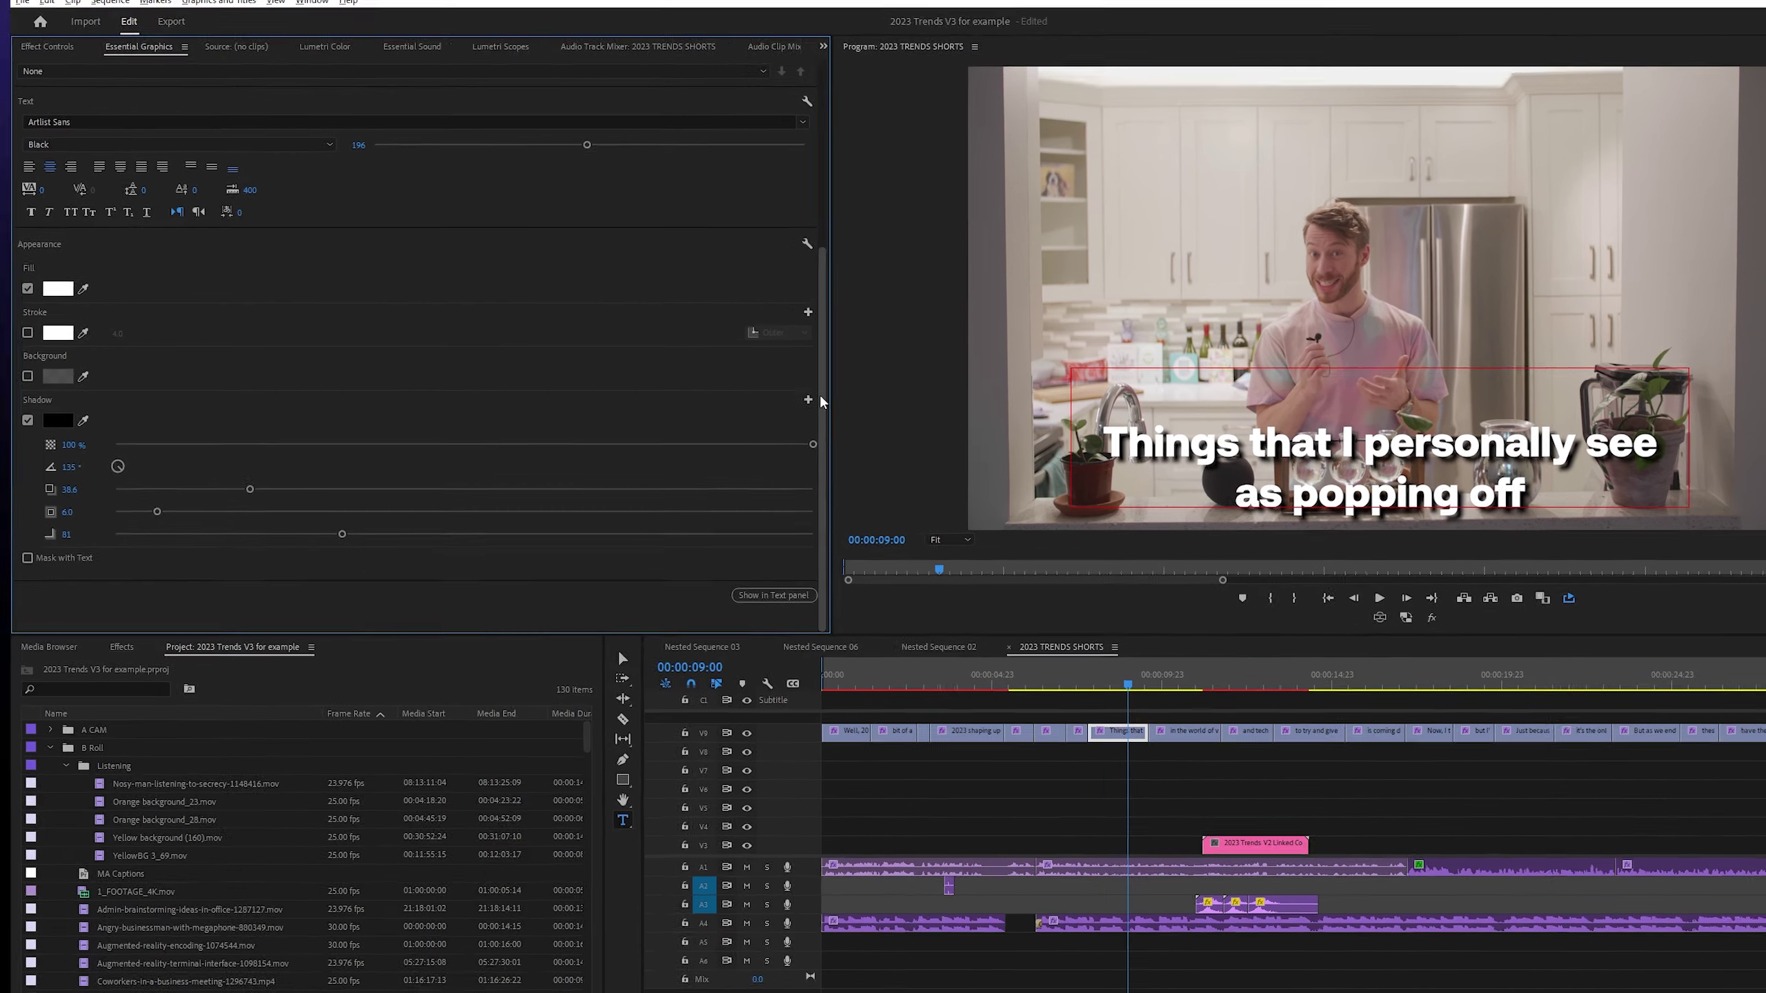
Save the caption's text formatting as a new text style named "Motion Array Captions".
left_click_drag(748, 392, 744, 205)
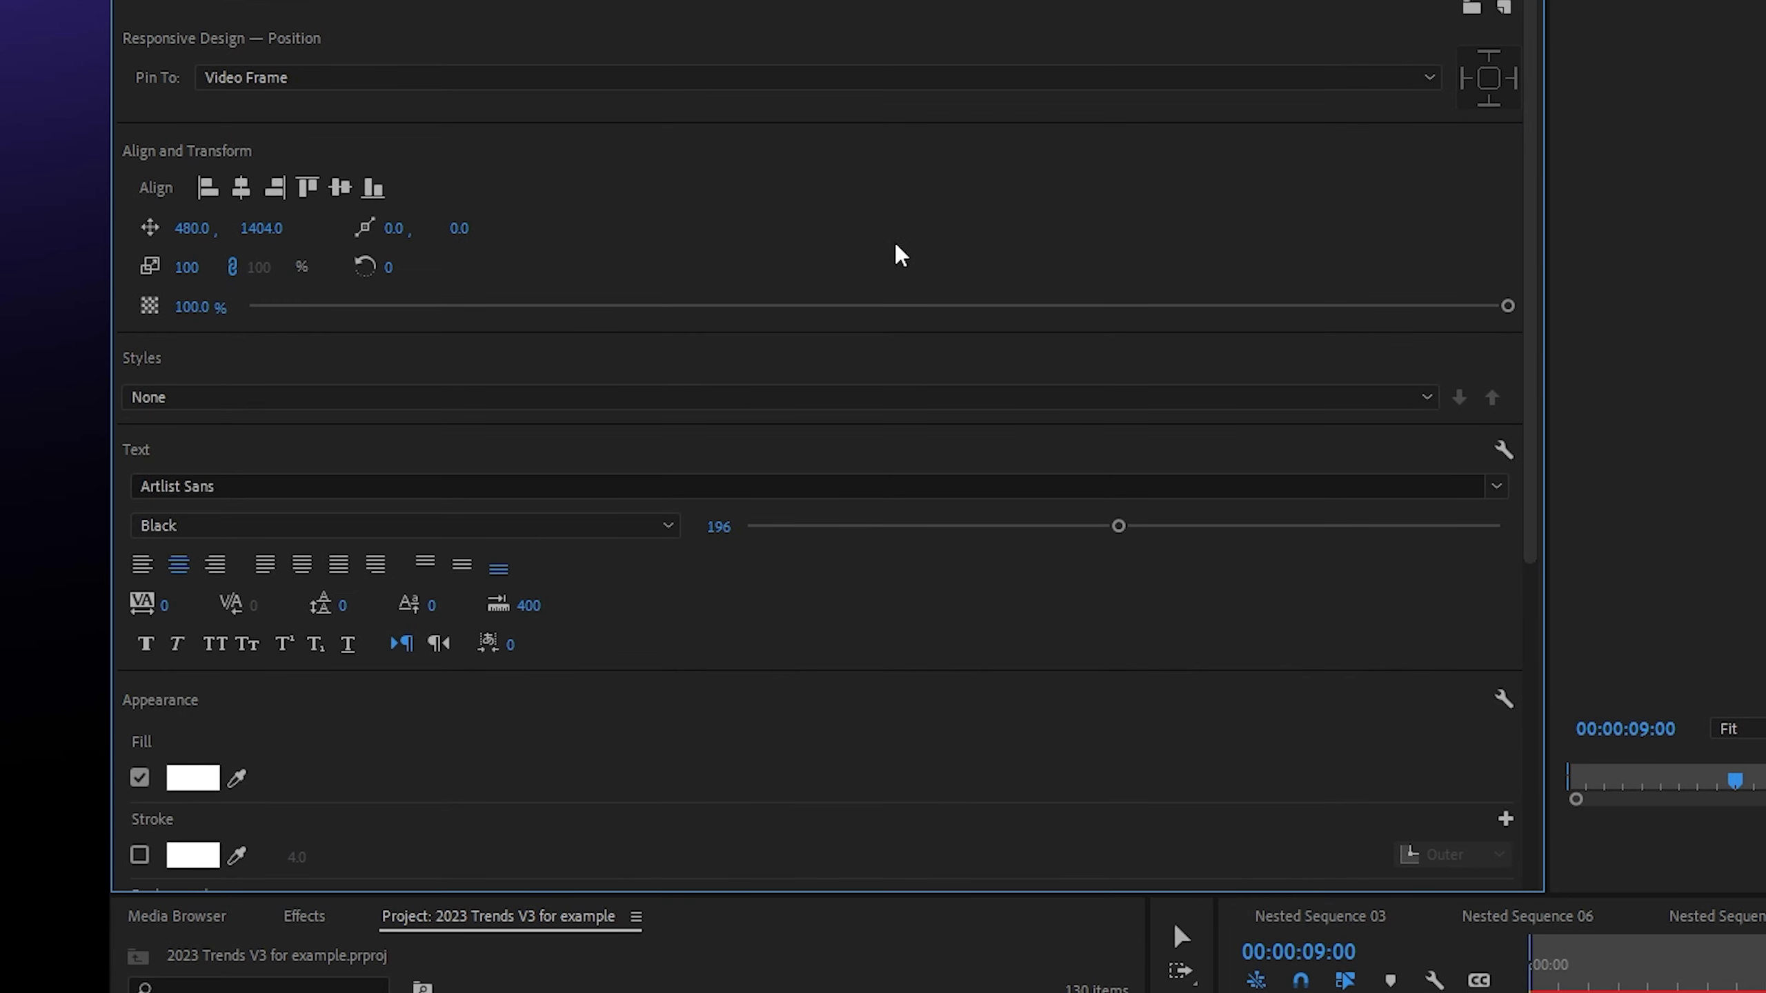
left_click(596, 398)
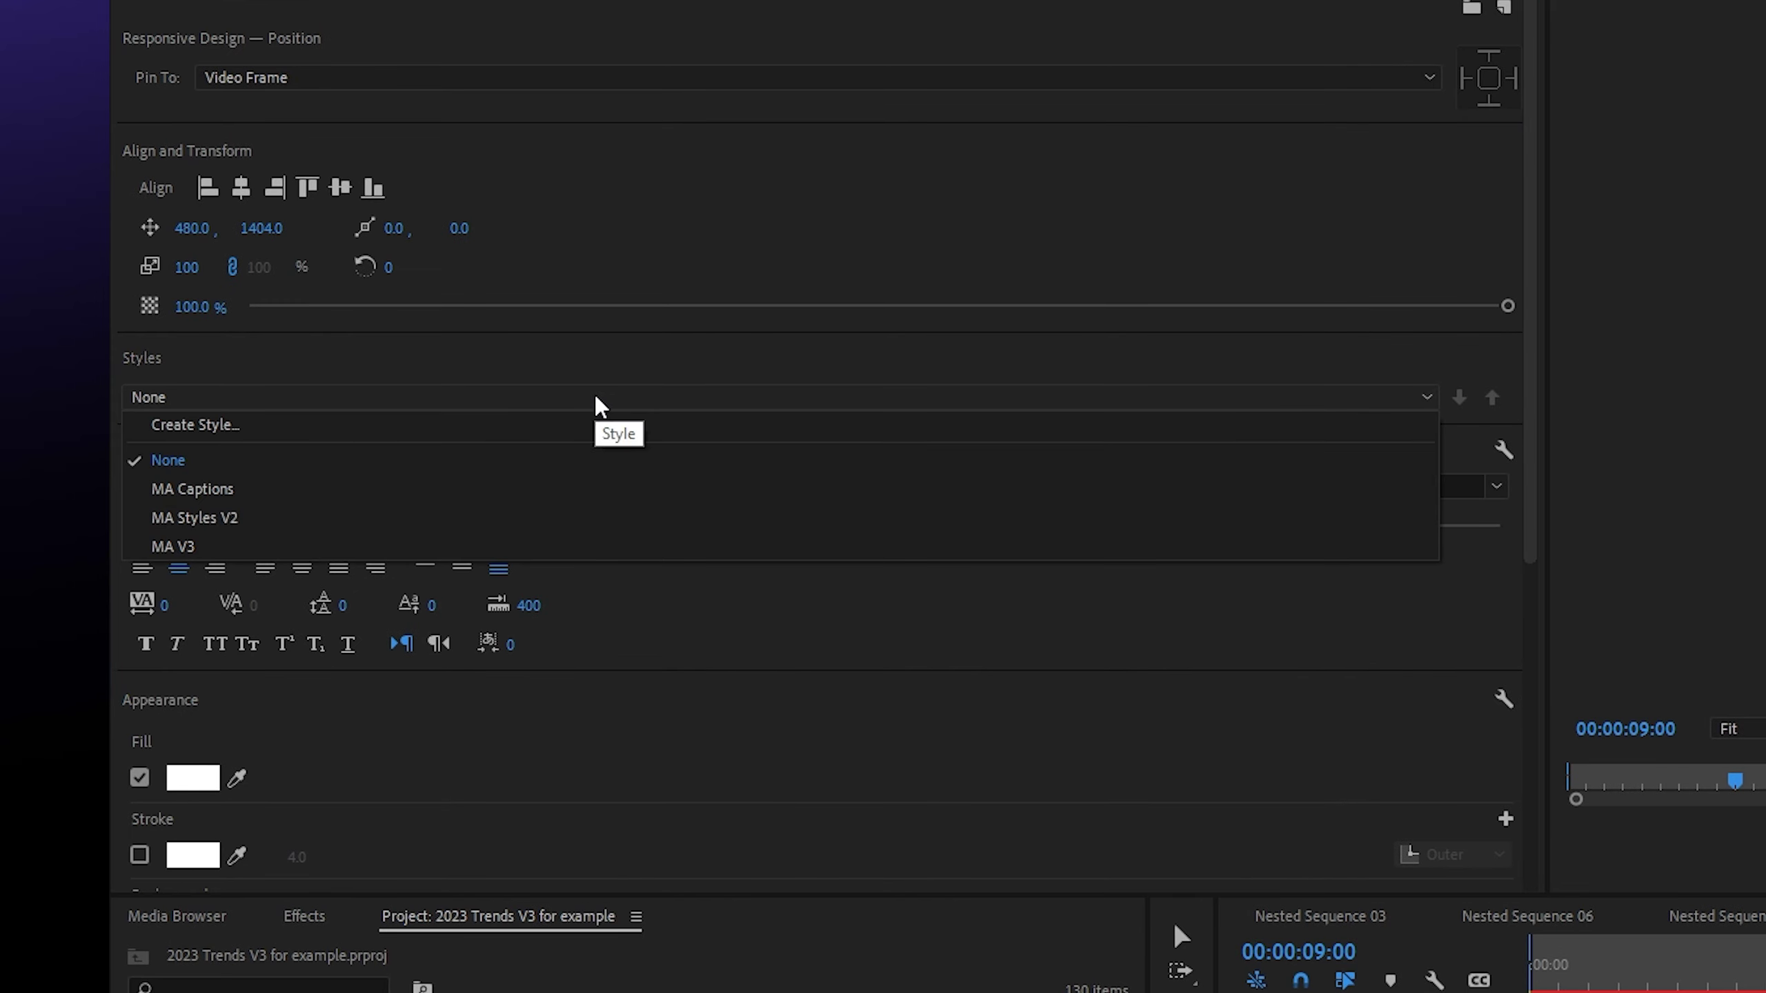
left_click(503, 436)
type("Motion Array Captions")
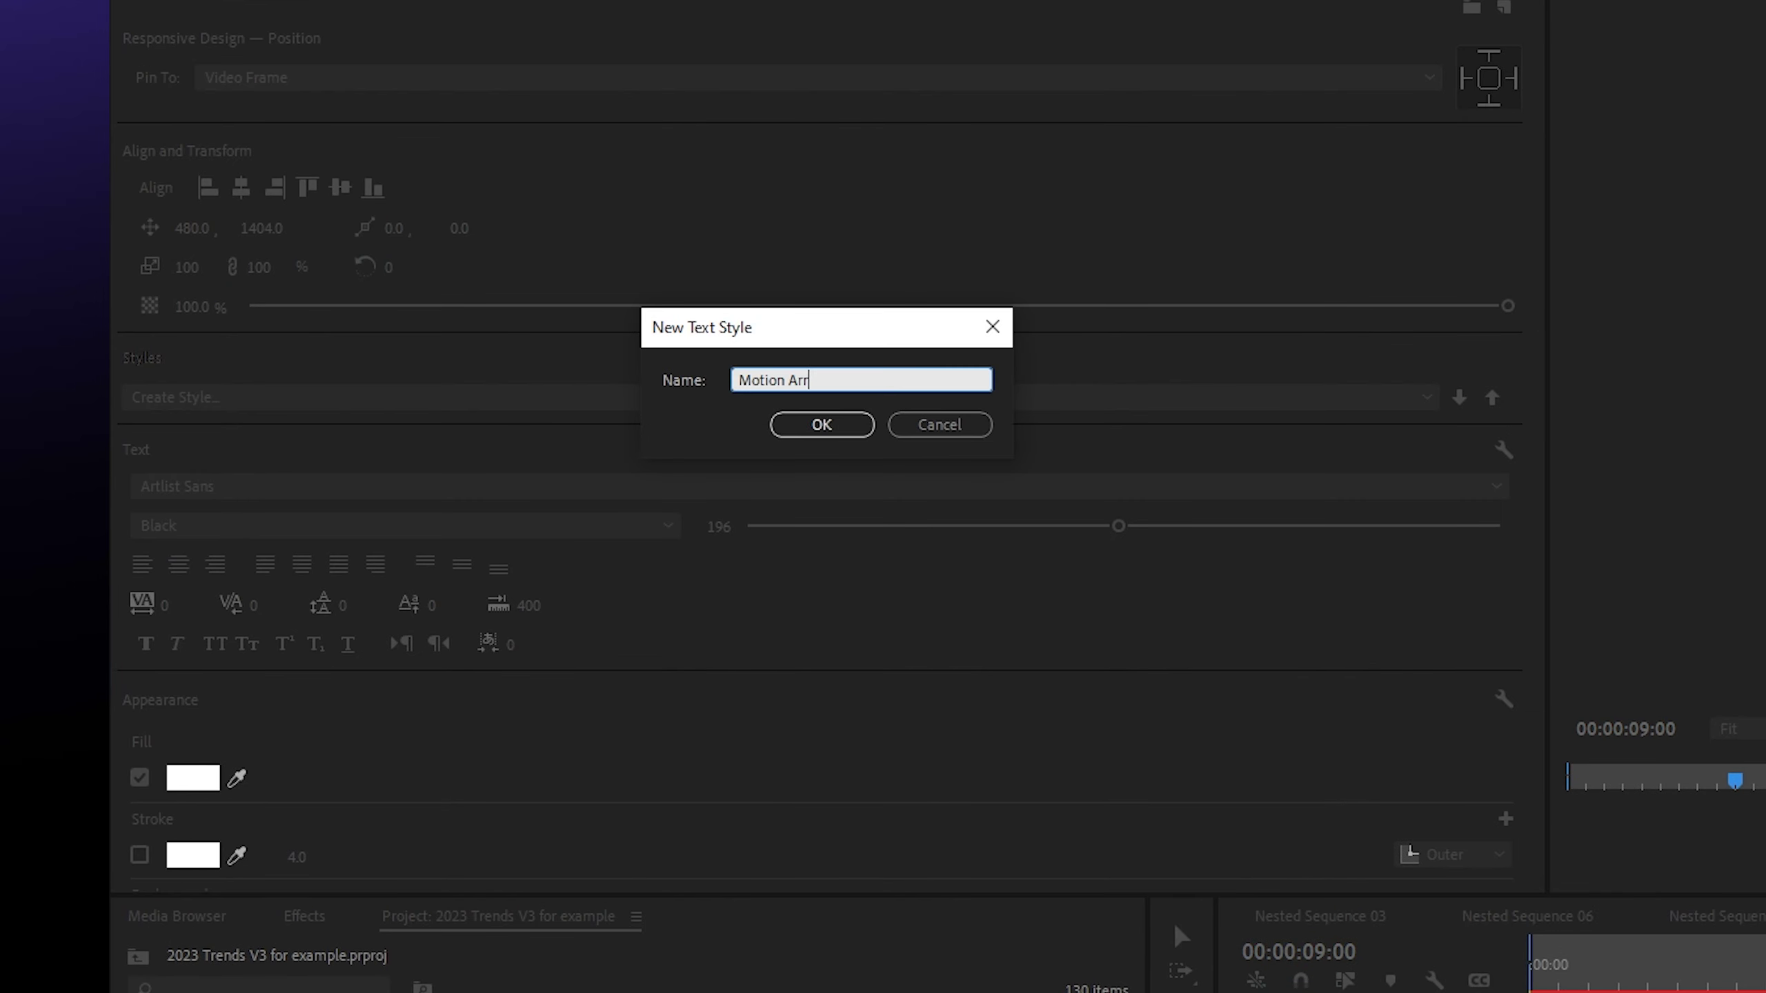
key("Return")
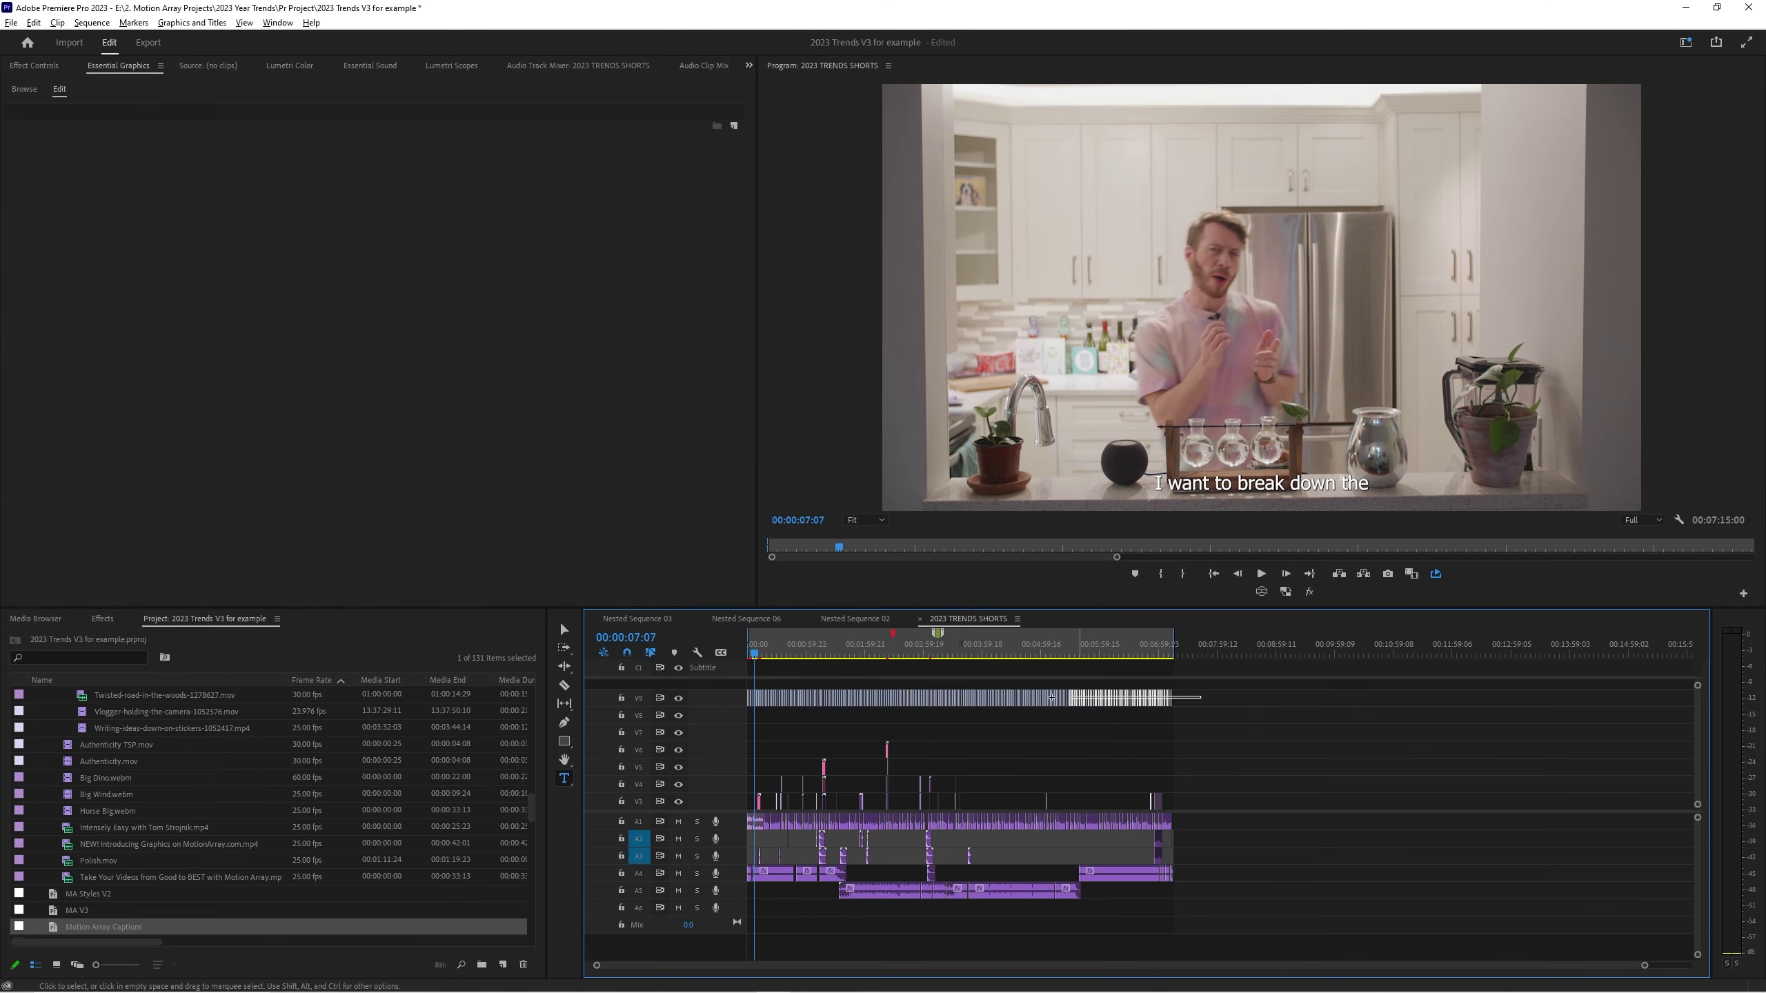
Select all caption graphics in the sequence and apply the Motion Array Captions style to them.
left_click_drag(1051, 697, 724, 706)
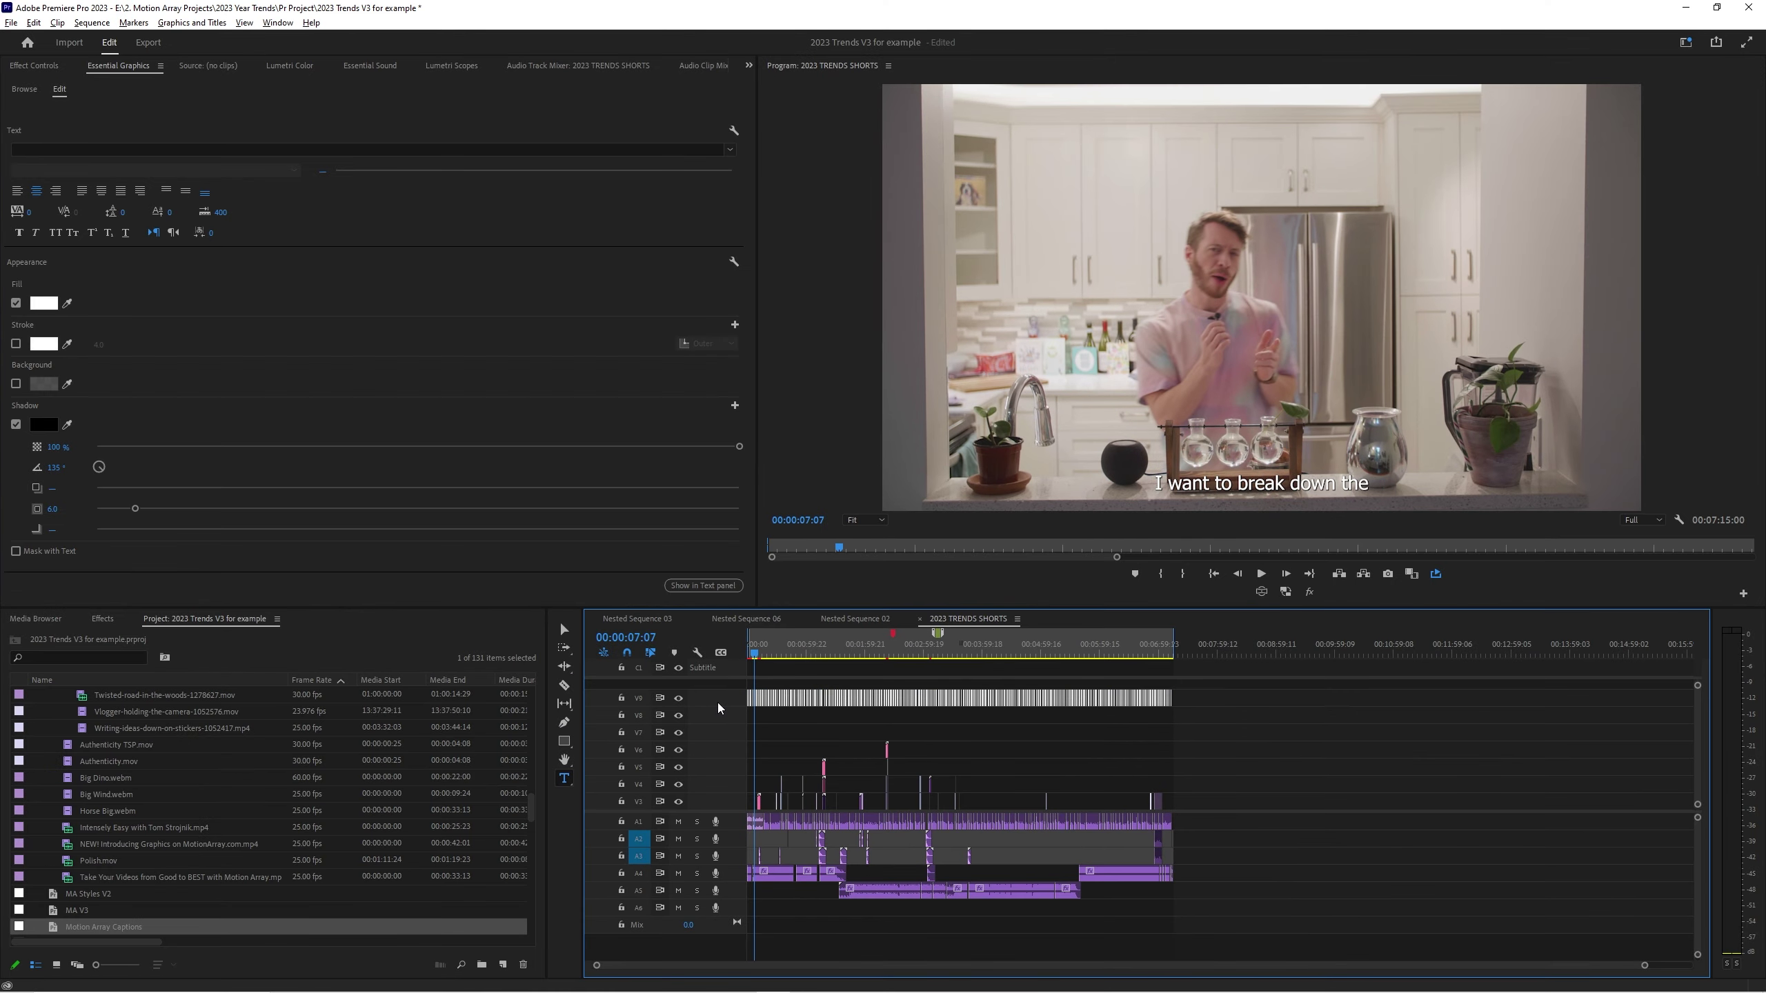
left_click_drag(108, 925, 779, 712)
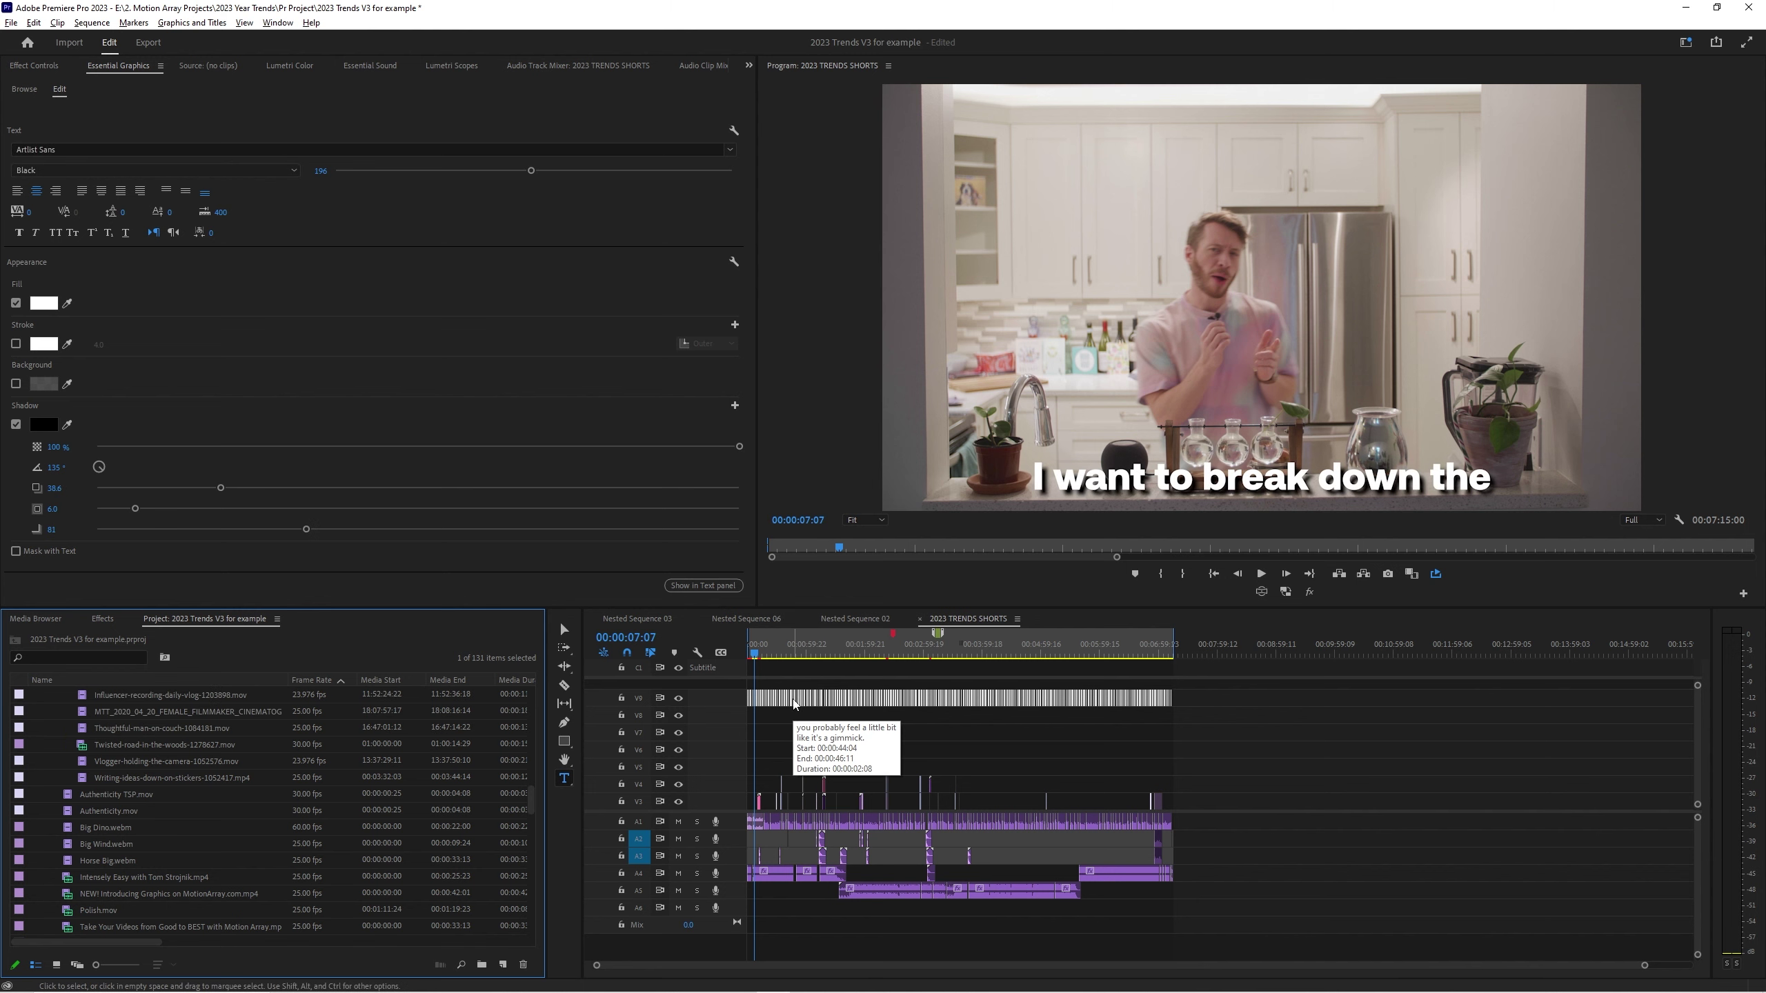
left_click(771, 719)
Review the restyled caption graphics near the start of the timeline in close view.
key("=")
key("=")
key("=")
key("=")
key("=")
key("=")
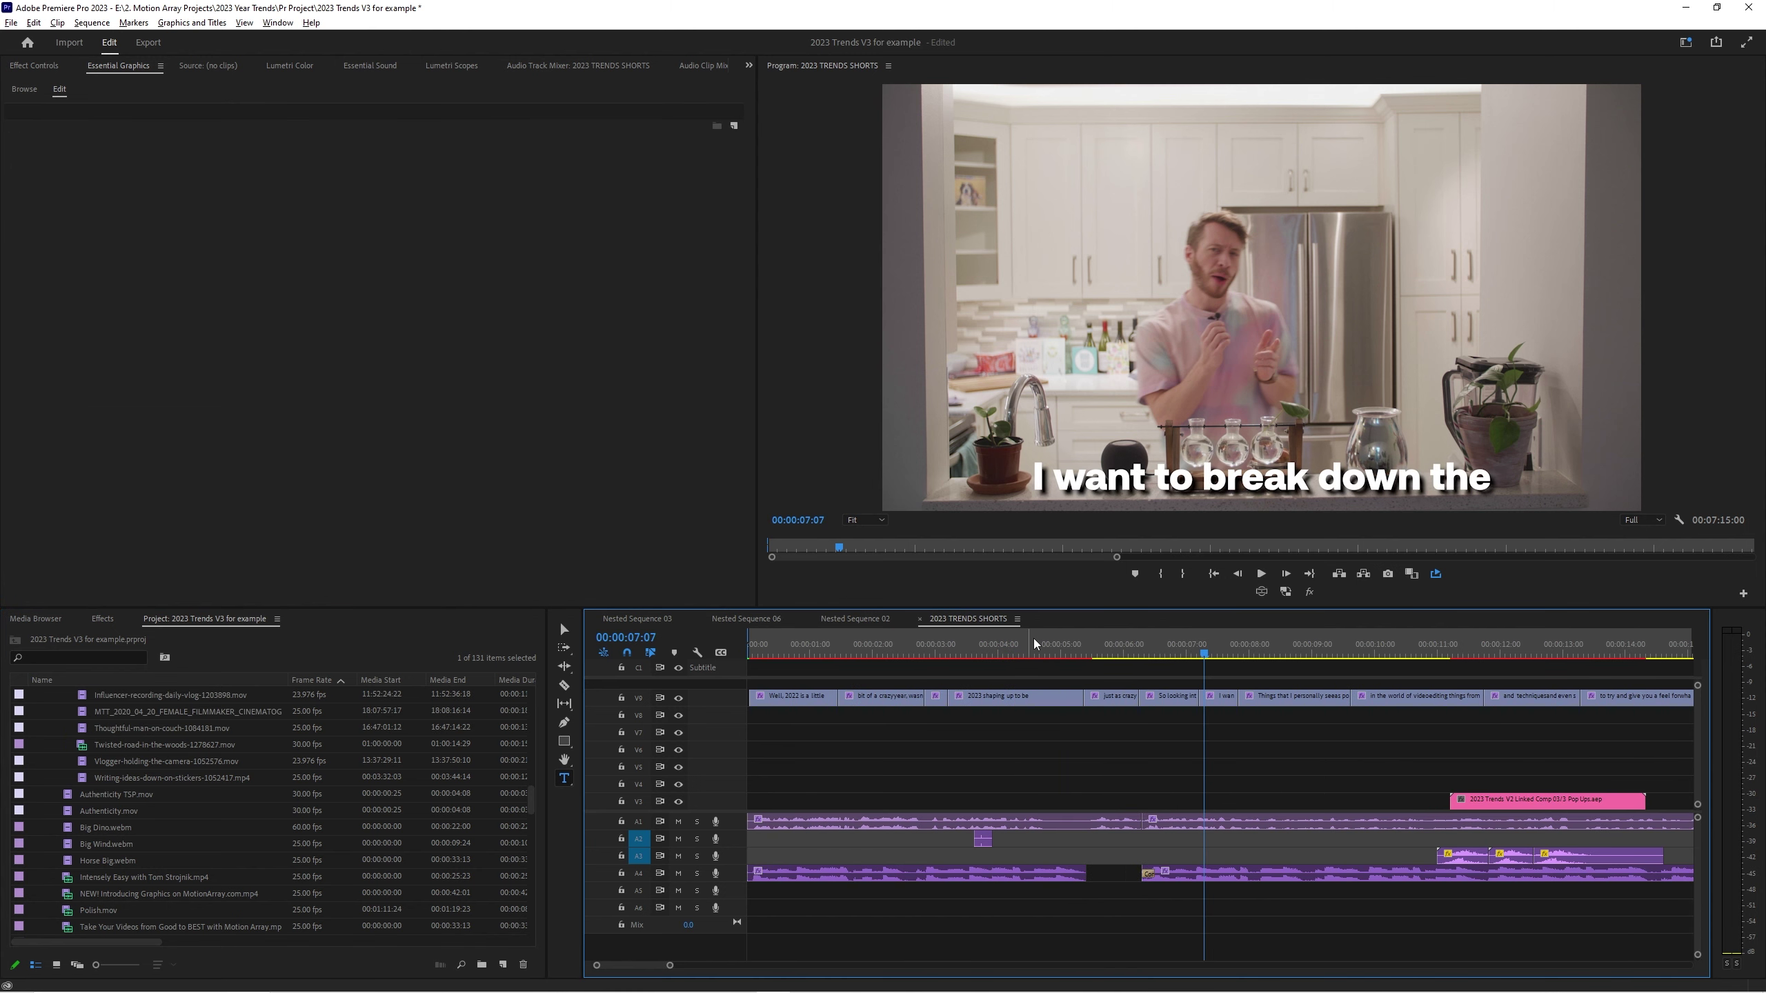
left_click(1161, 655)
mouse_move(1162, 656)
left_mouse_down()
mouse_move(1108, 659)
mouse_move(1162, 662)
left_mouse_up()
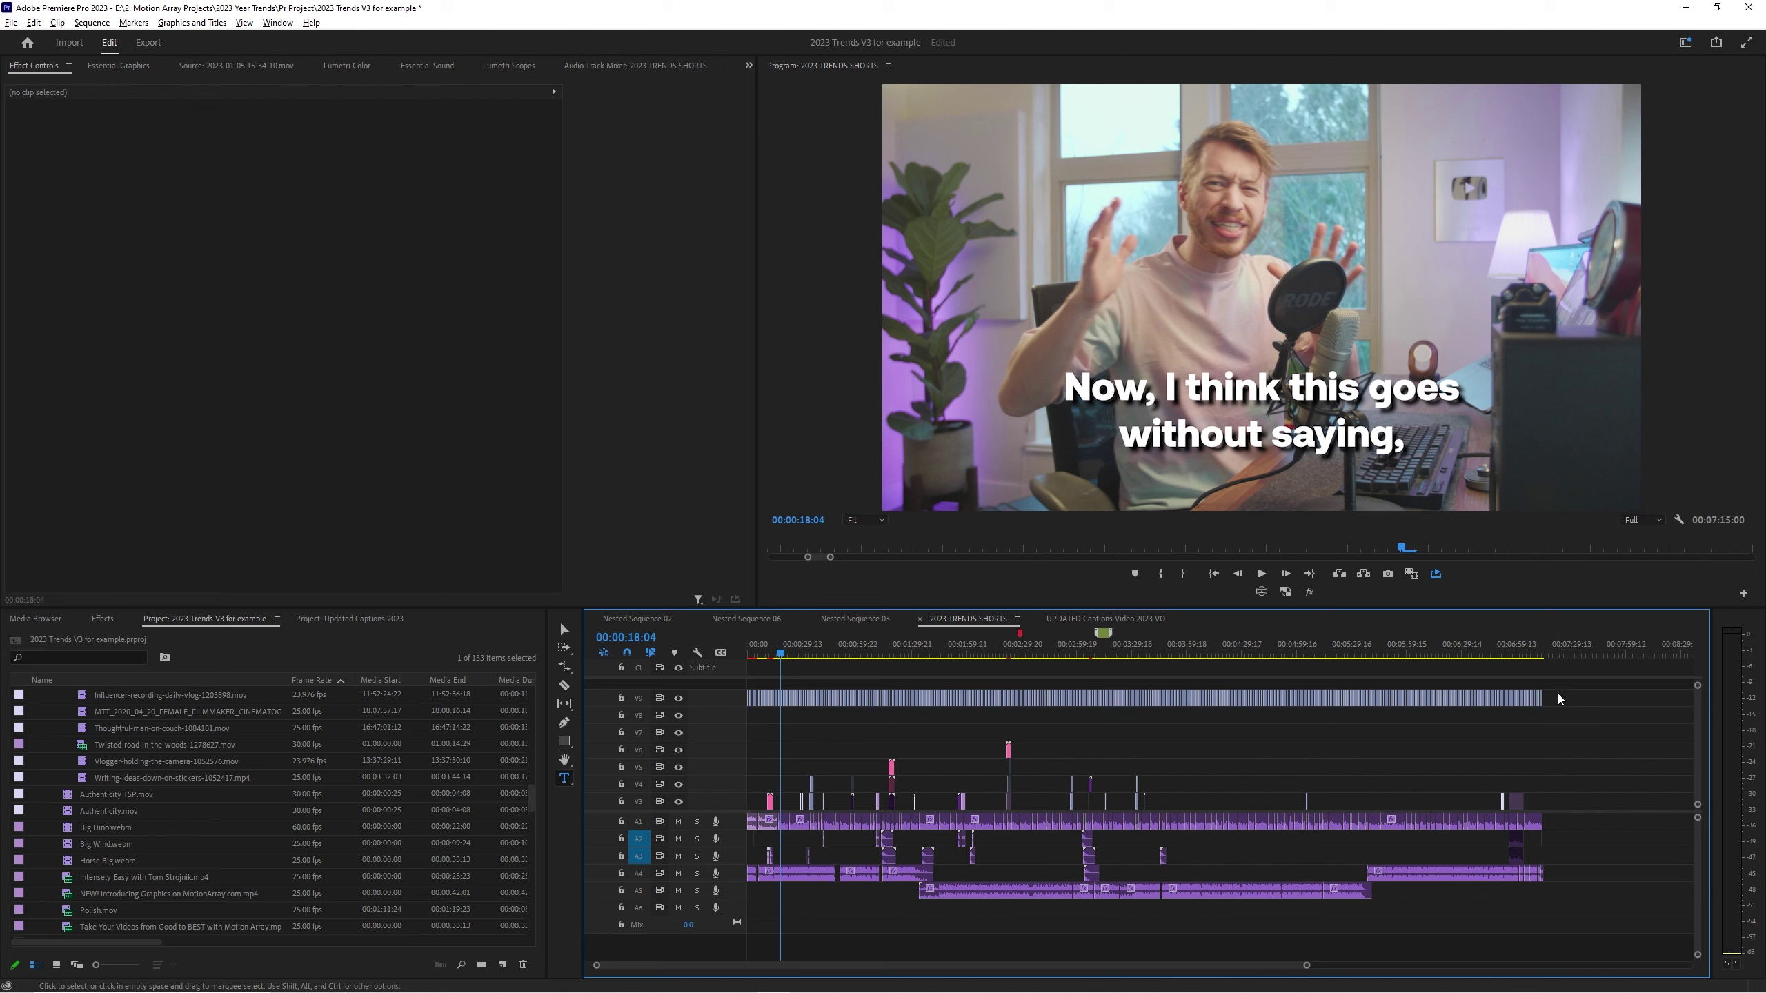
Select all caption graphics in the sequence and bring up the Zoom Text Transitions presets.
left_click(103, 618)
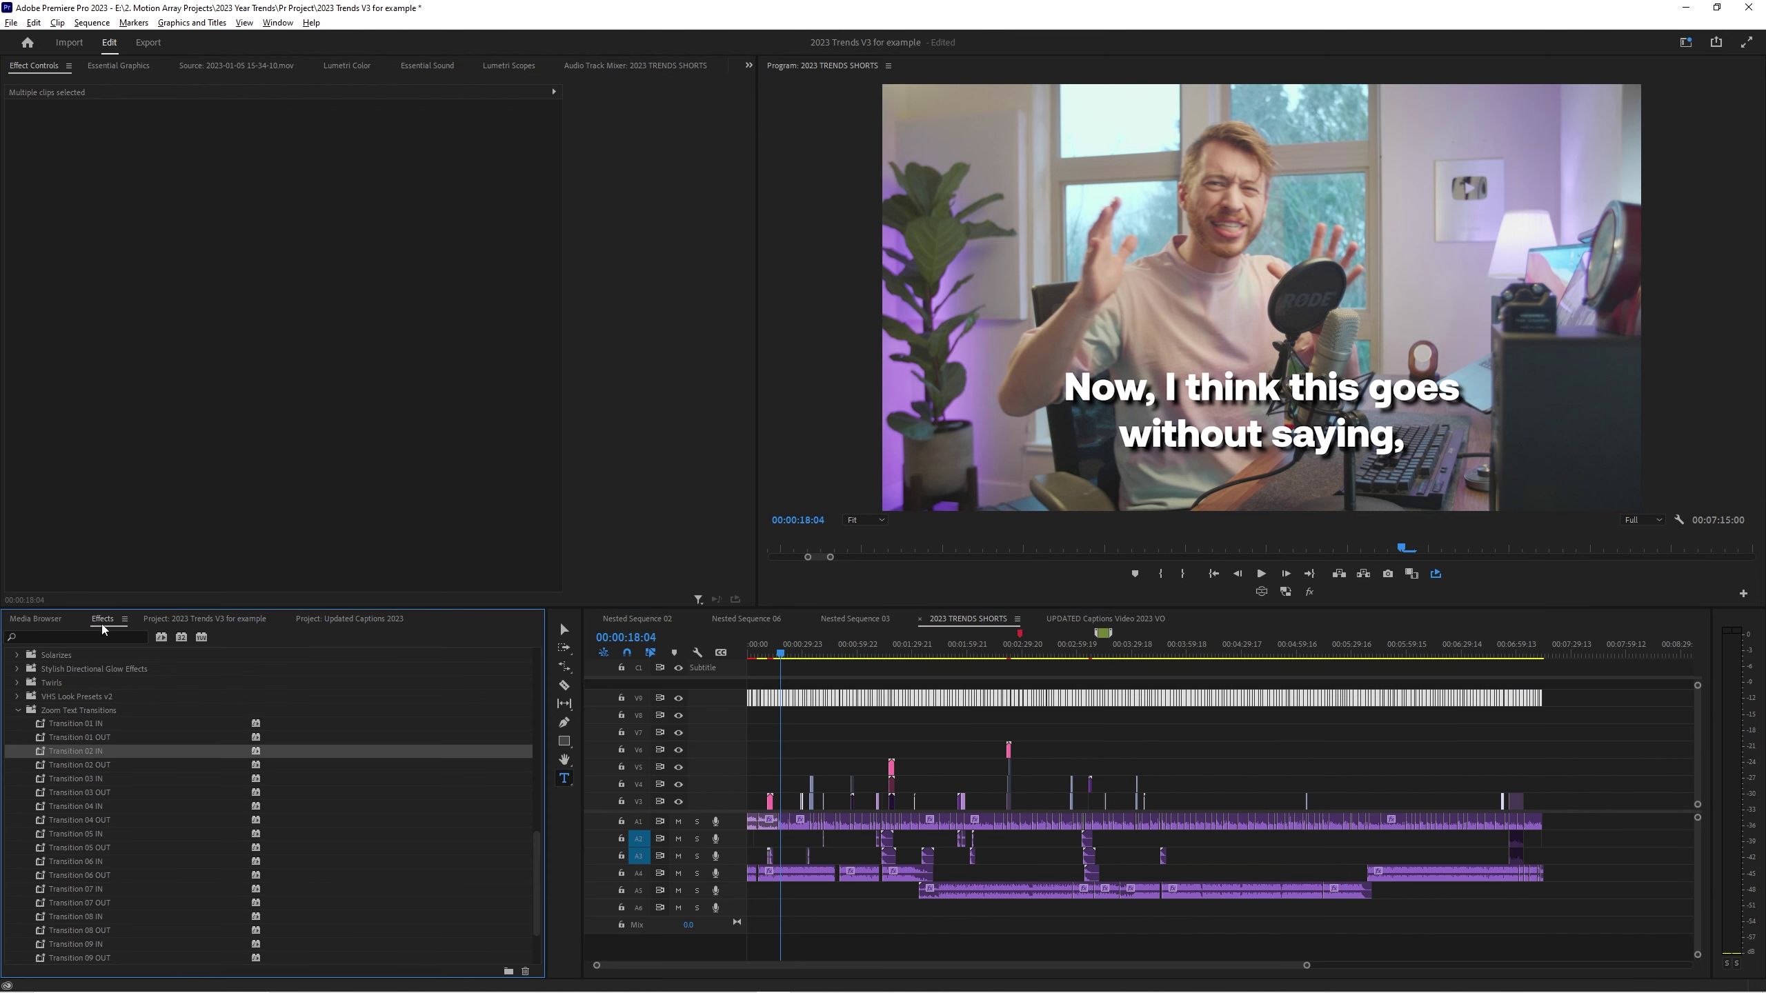